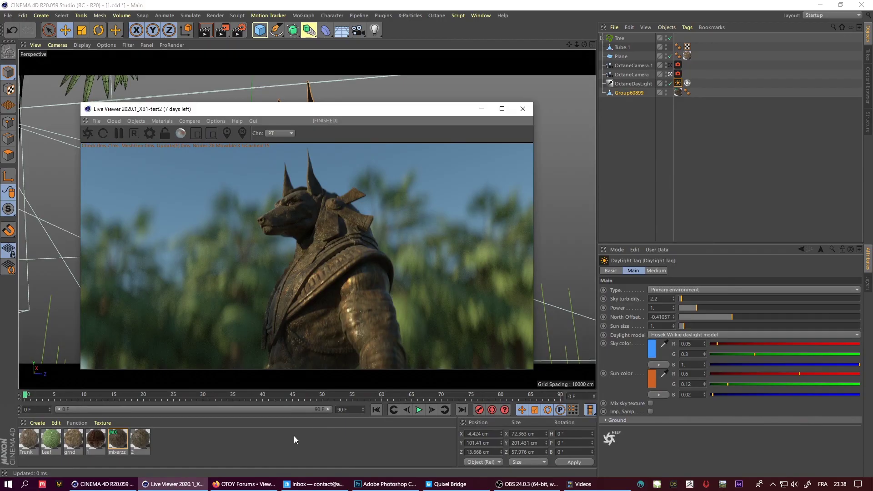
Step: Leave the OTOY forum release topic and return to Cinema 4D's Live Viewer
{"action": "left_click", "coordinate": [245, 484]}
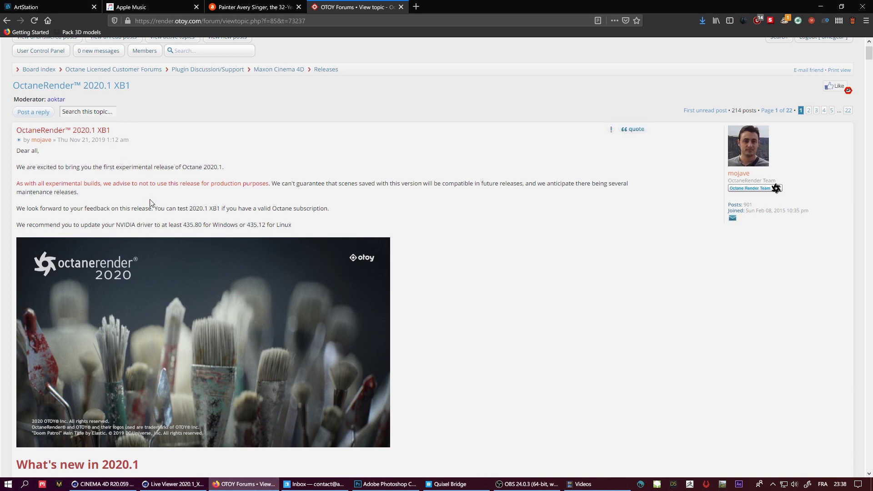
{"action": "key", "text": "alt+Tab"}
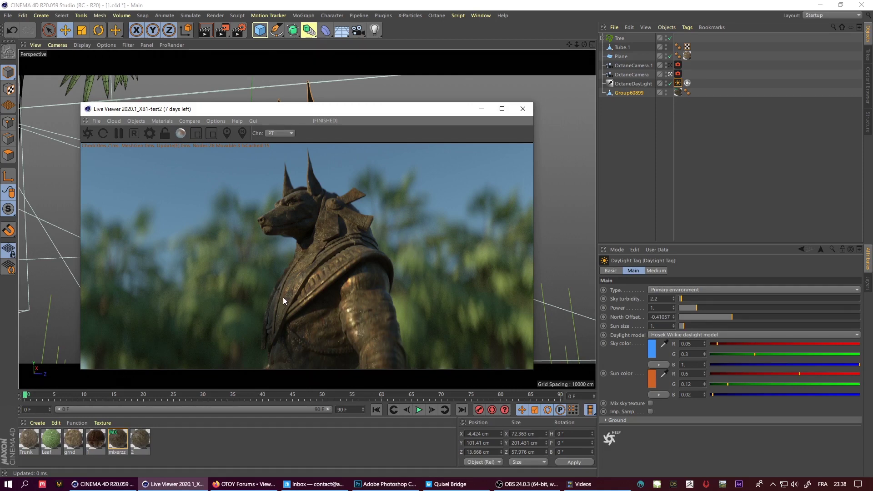
Step: Render through OctaneCamera and inspect the mixerzz material's node graph, then close it
{"action": "left_click", "coordinate": [671, 74]}
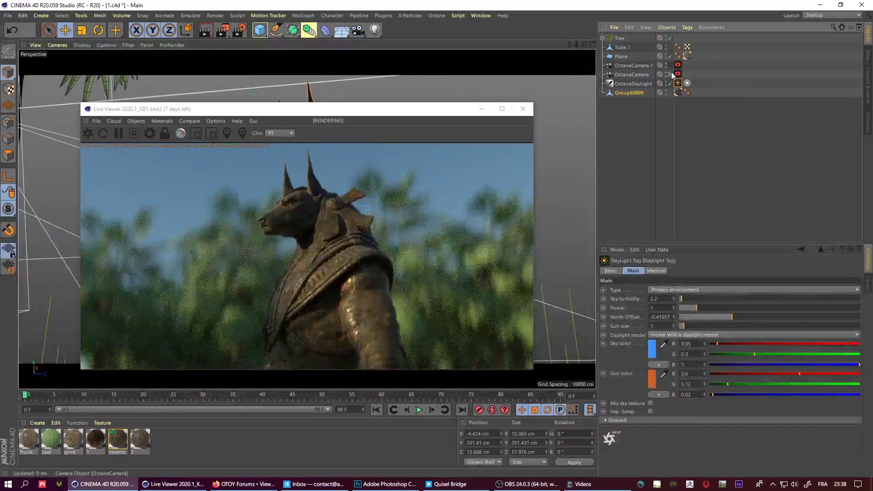
{"action": "left_click_drag", "start_coordinate": [264, 113], "coordinate": [244, 90]}
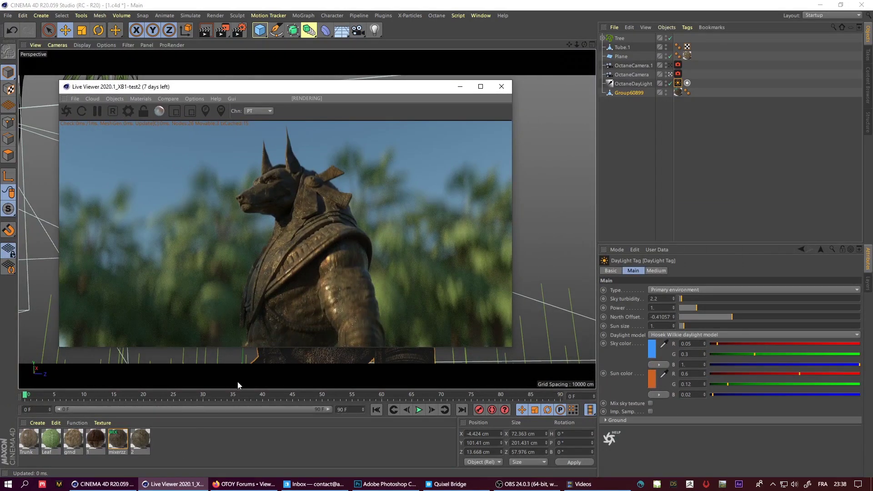
{"action": "double_click", "coordinate": [114, 443]}
{"action": "left_click_drag", "start_coordinate": [303, 62], "coordinate": [552, 118]}
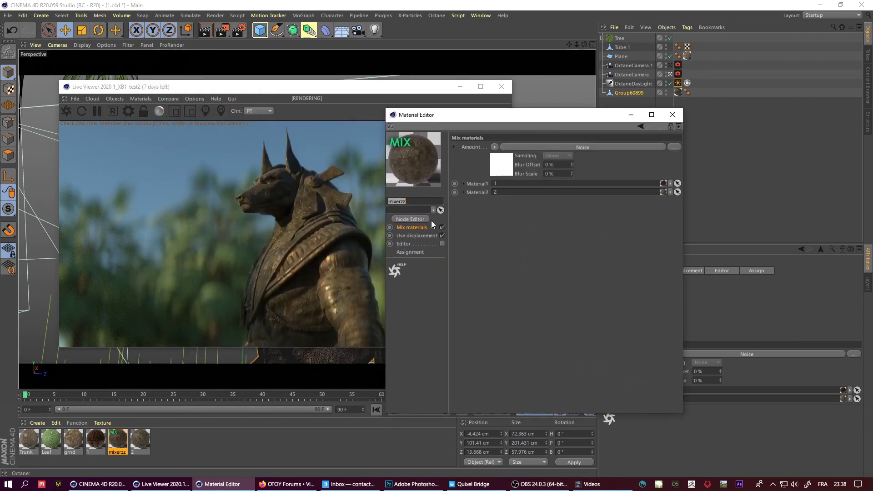
{"action": "left_click", "coordinate": [427, 218]}
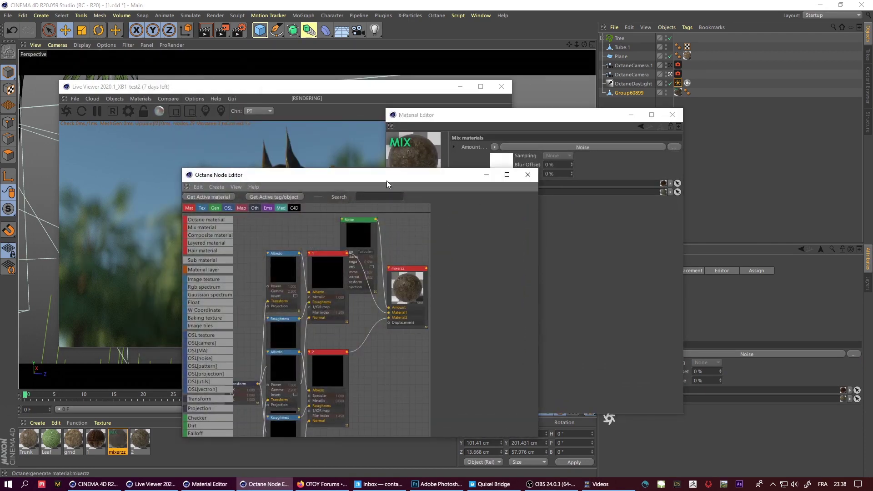
{"action": "left_click_drag", "start_coordinate": [386, 179], "coordinate": [605, 175]}
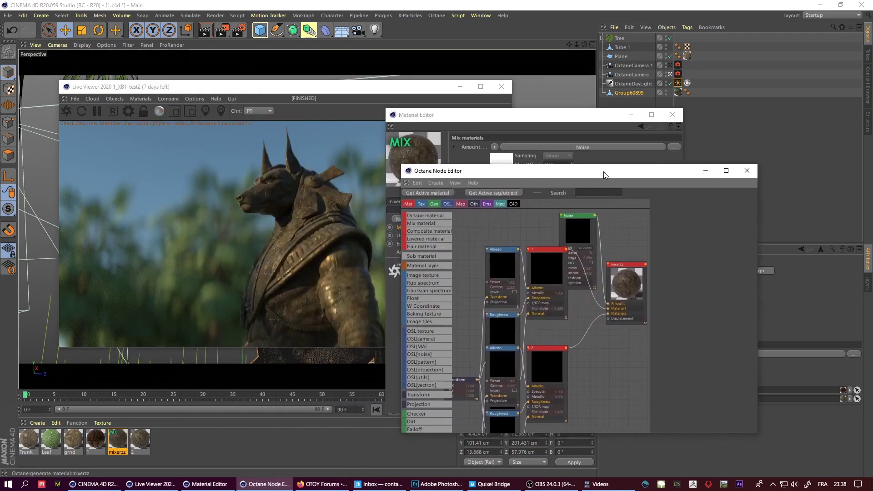
{"action": "left_click", "coordinate": [747, 171]}
{"action": "left_click", "coordinate": [672, 114]}
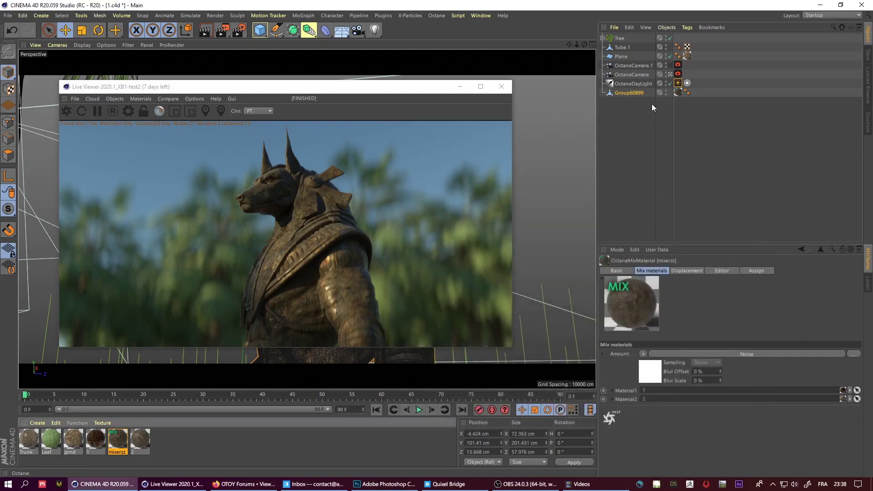
Step: Select the Tree scatter, try other camera views, and return to the Anubis camera
{"action": "left_click", "coordinate": [619, 38]}
{"action": "left_click", "coordinate": [671, 74]}
{"action": "left_click", "coordinate": [670, 73]}
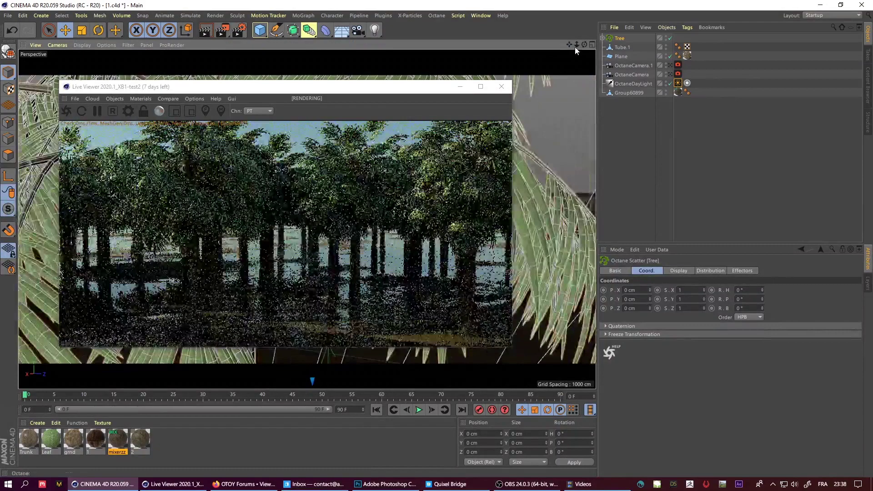
{"action": "left_click_drag", "start_coordinate": [577, 45], "coordinate": [584, 52]}
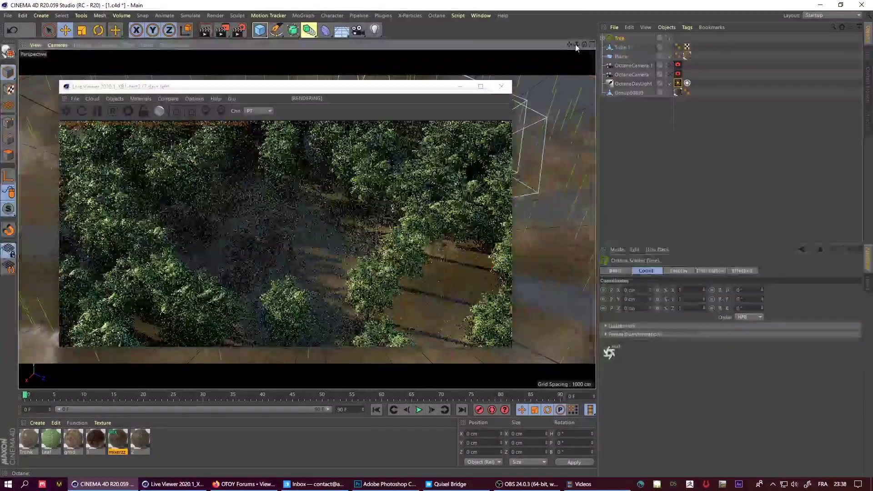
{"action": "left_click", "coordinate": [670, 75]}
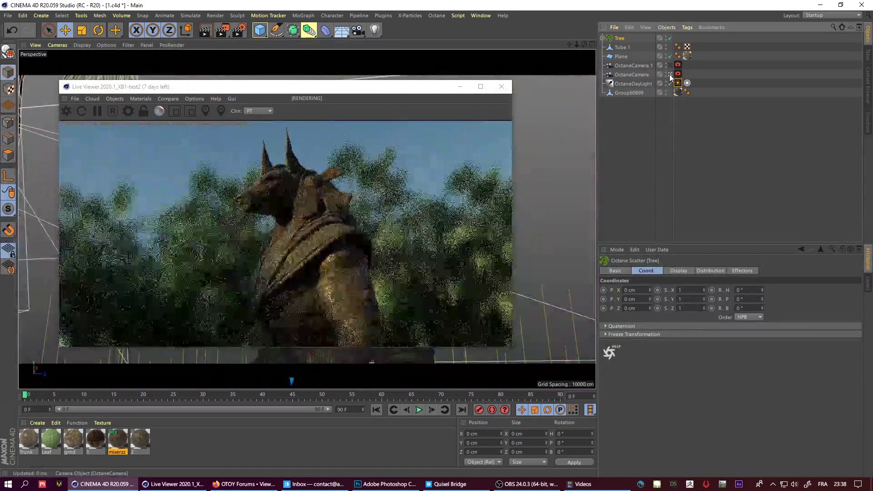
Step: Show the render statistics overlay on the Live Viewer image
{"action": "left_click_drag", "start_coordinate": [330, 91], "coordinate": [337, 111]}
{"action": "right_click", "coordinate": [310, 196]}
{"action": "left_click", "coordinate": [331, 280]}
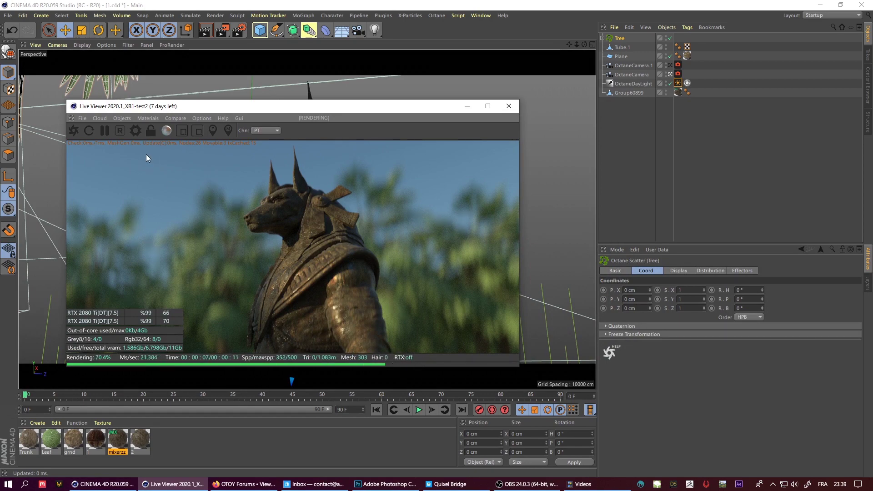
Step: Tick Use RTX acceleration in the GPU device preferences, then toggle between OctaneCamera views
{"action": "left_click", "coordinate": [136, 131]}
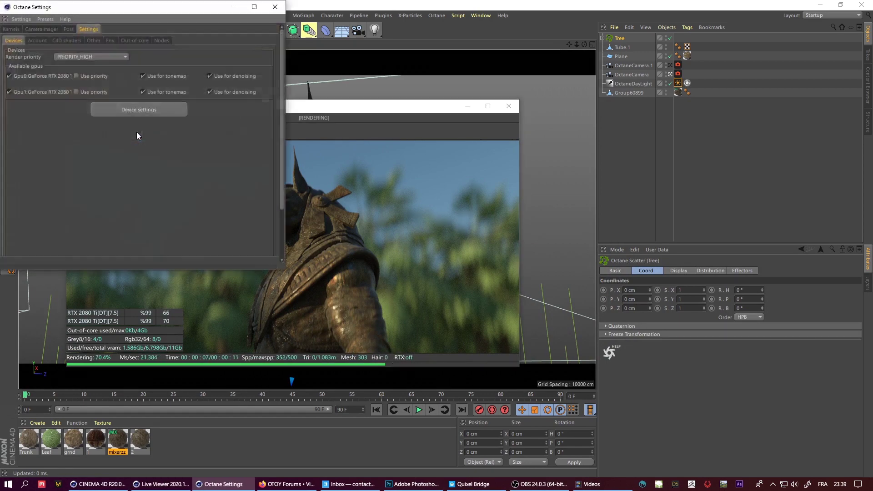
{"action": "left_click", "coordinate": [151, 111]}
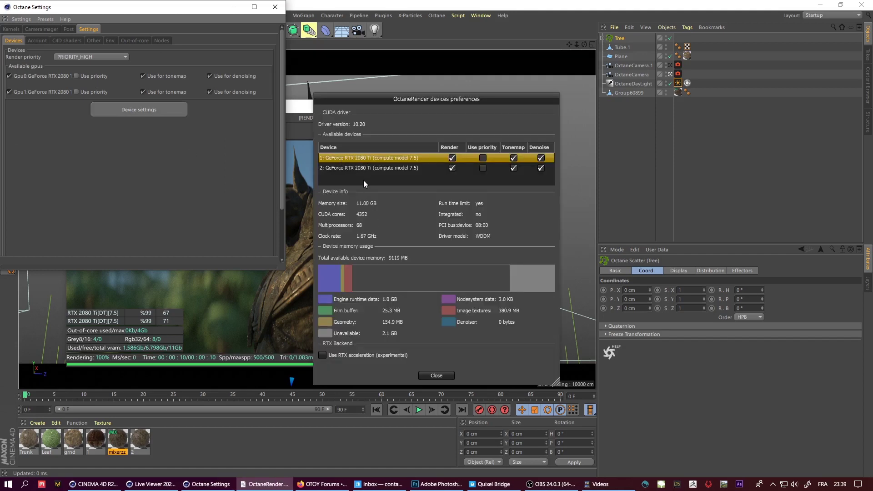
{"action": "left_click_drag", "start_coordinate": [407, 101], "coordinate": [543, 107]}
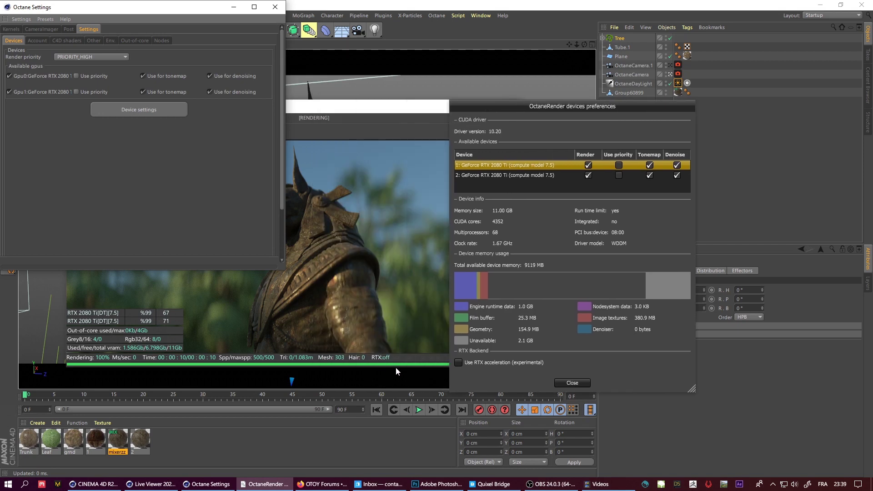
{"action": "left_click", "coordinate": [458, 363]}
{"action": "left_click", "coordinate": [572, 383]}
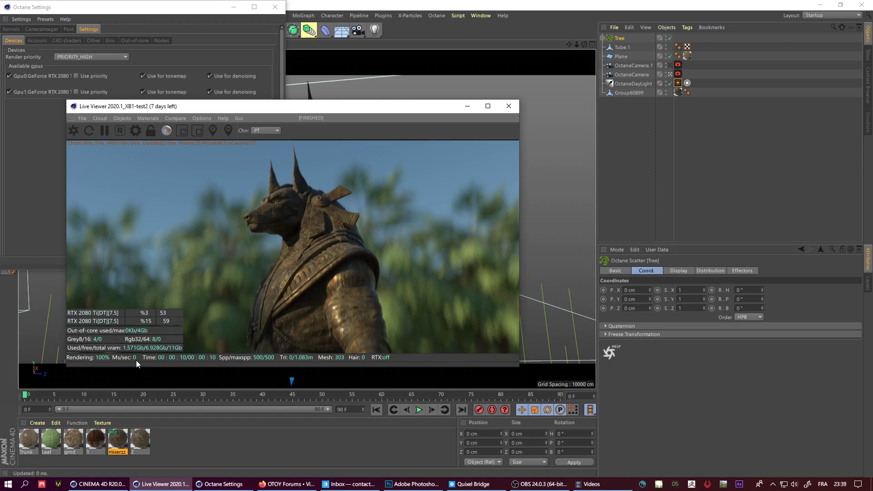
{"action": "left_click", "coordinate": [670, 74]}
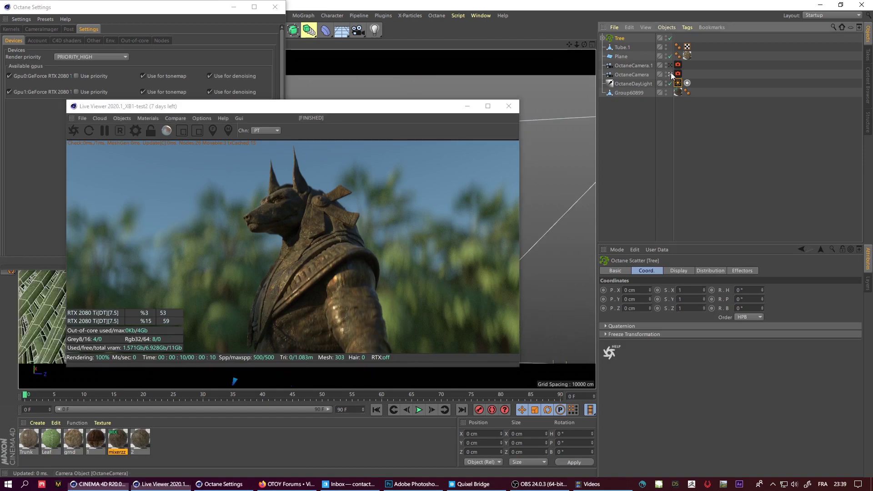
{"action": "left_click", "coordinate": [670, 72]}
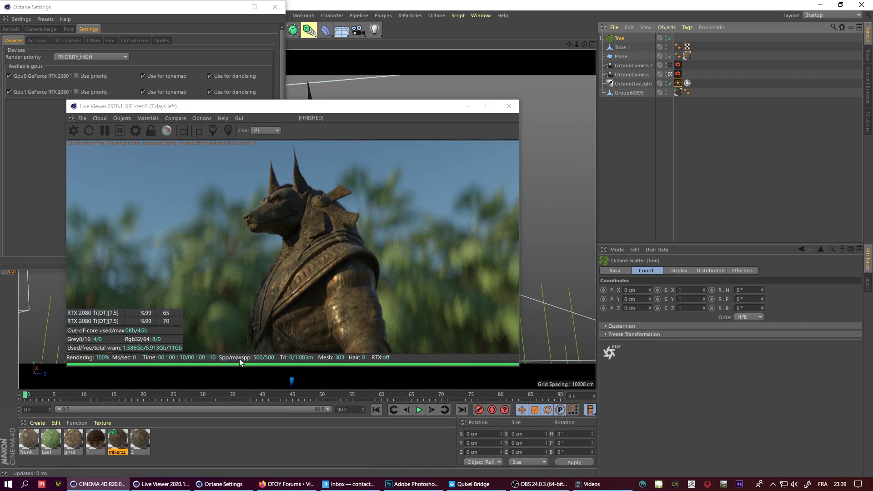
Step: Turn on RTX acceleration in the GPU device preferences and close them
{"action": "left_click", "coordinate": [169, 17]}
{"action": "left_click", "coordinate": [165, 111]}
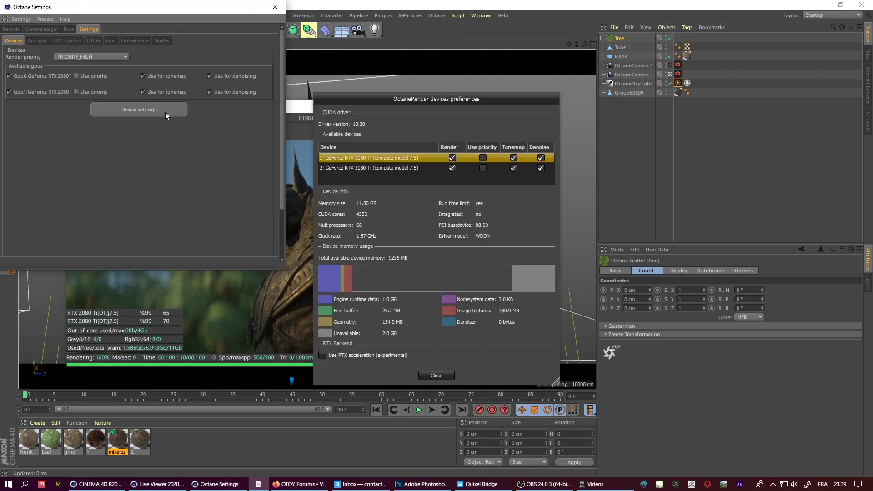
{"action": "left_click", "coordinate": [491, 359]}
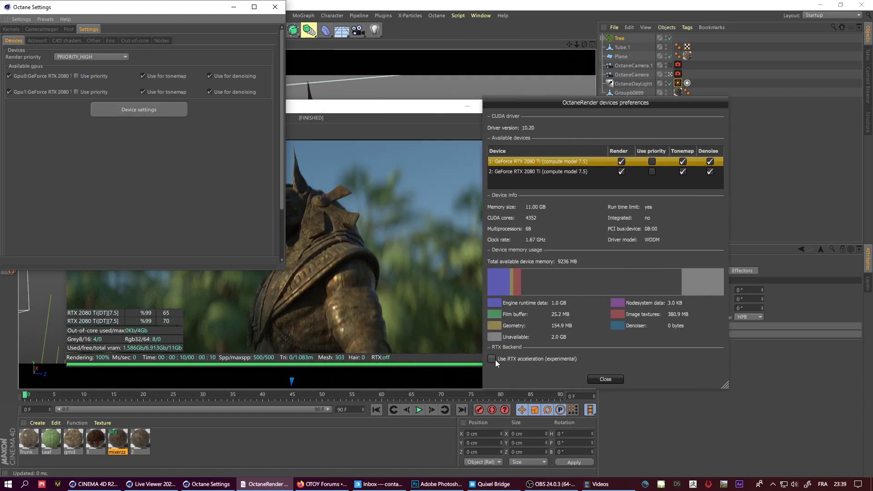
{"action": "left_click", "coordinate": [605, 379]}
Step: Render through OctaneCamera, close Octane Settings, and reposition the Live Viewer
{"action": "left_click", "coordinate": [392, 120]}
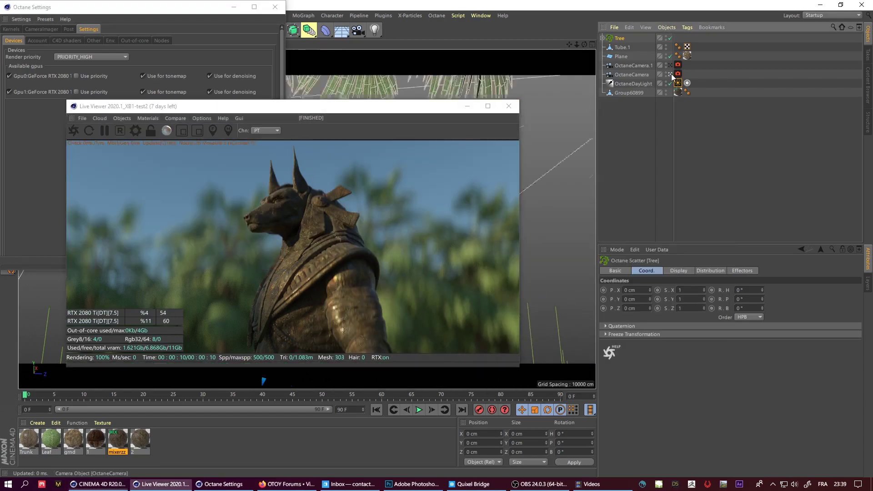
{"action": "left_click", "coordinate": [671, 75]}
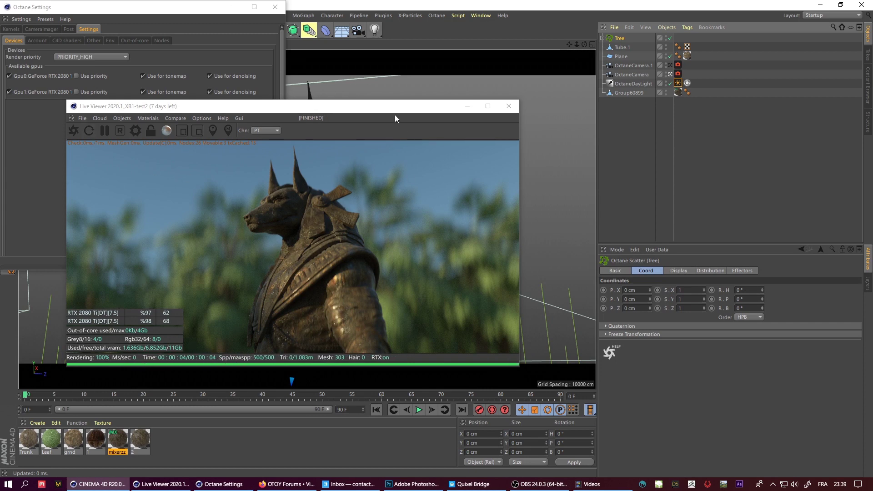
{"action": "left_click_drag", "start_coordinate": [276, 106], "coordinate": [344, 110]}
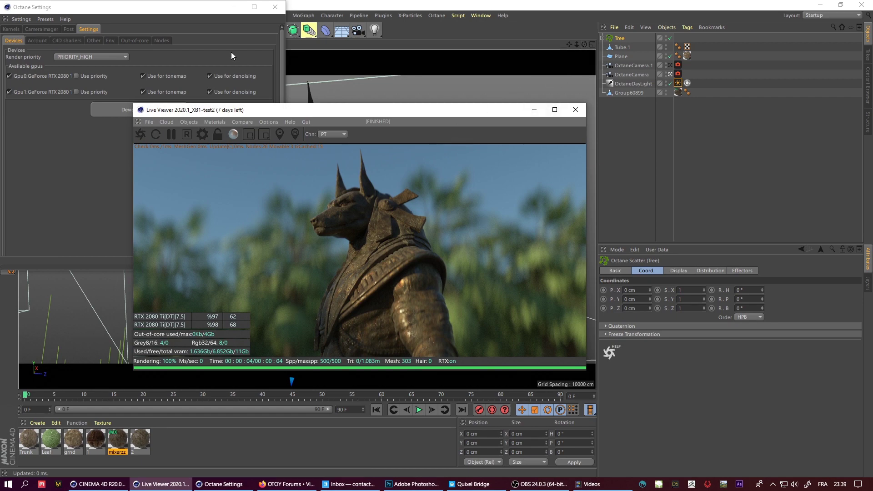
{"action": "left_click", "coordinate": [275, 7]}
{"action": "left_click_drag", "start_coordinate": [322, 113], "coordinate": [274, 100]}
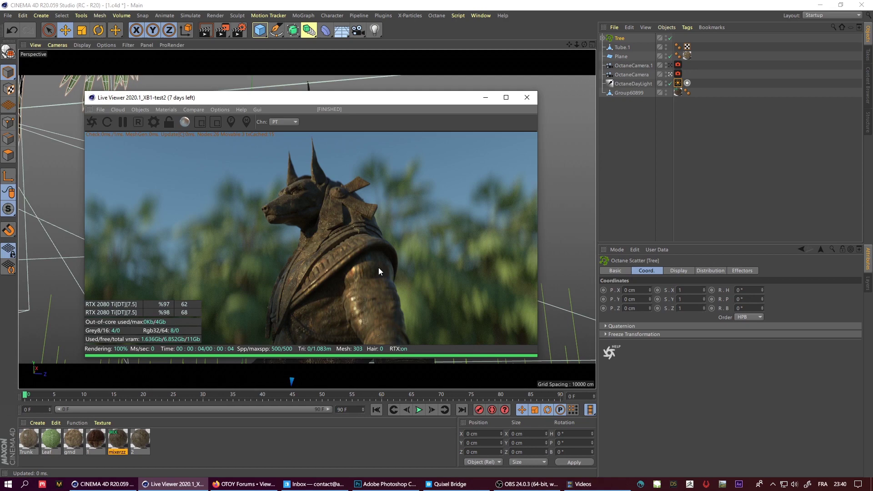
Step: Switch back to OctaneCamera and show the DayLight tag's Medium settings
{"action": "left_click", "coordinate": [670, 65]}
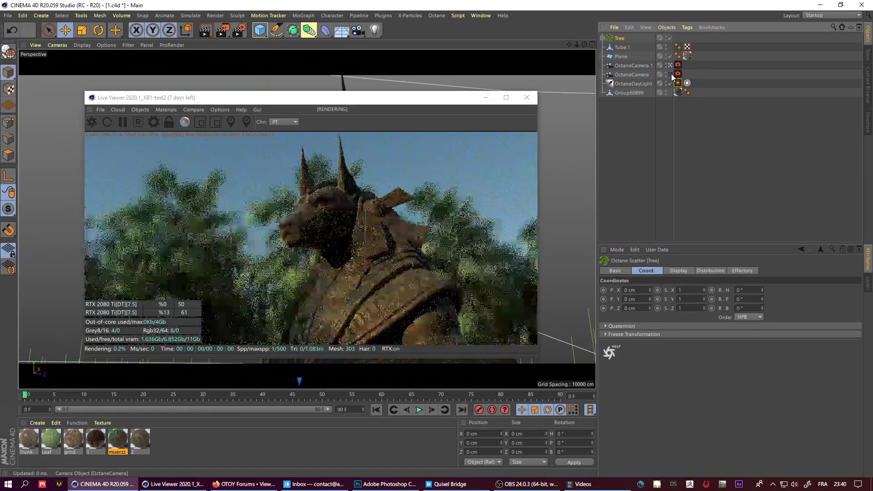
{"action": "left_click", "coordinate": [670, 74]}
{"action": "left_click", "coordinate": [677, 83]}
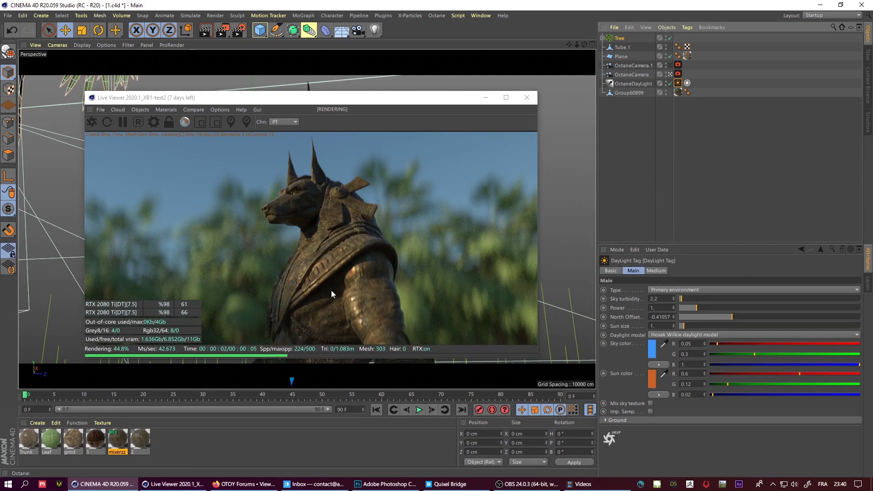
{"action": "left_click", "coordinate": [658, 271]}
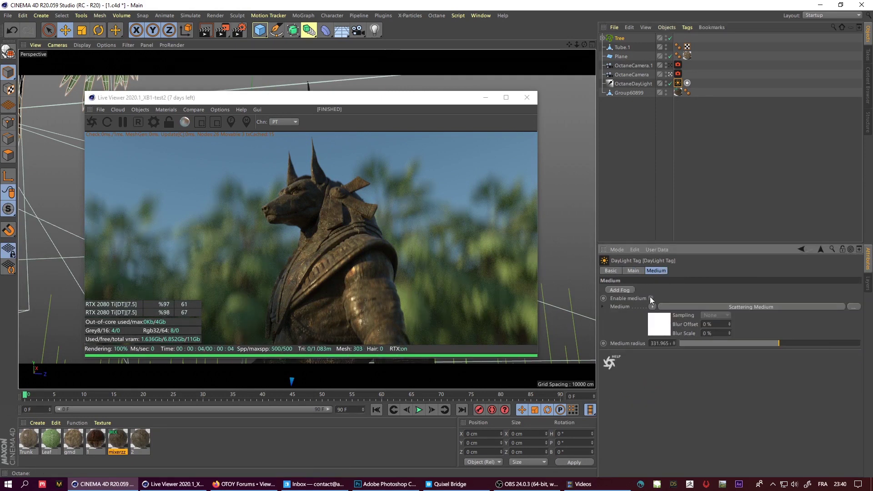
Step: Turn RTX acceleration off in the render device preferences
{"action": "left_click", "coordinate": [154, 122]}
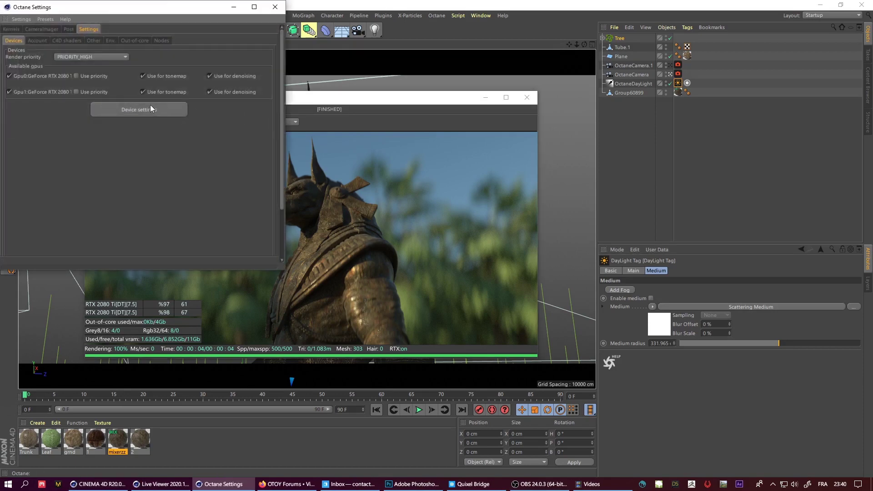
{"action": "left_click", "coordinate": [138, 109]}
{"action": "left_click_drag", "start_coordinate": [434, 105], "coordinate": [233, 113]}
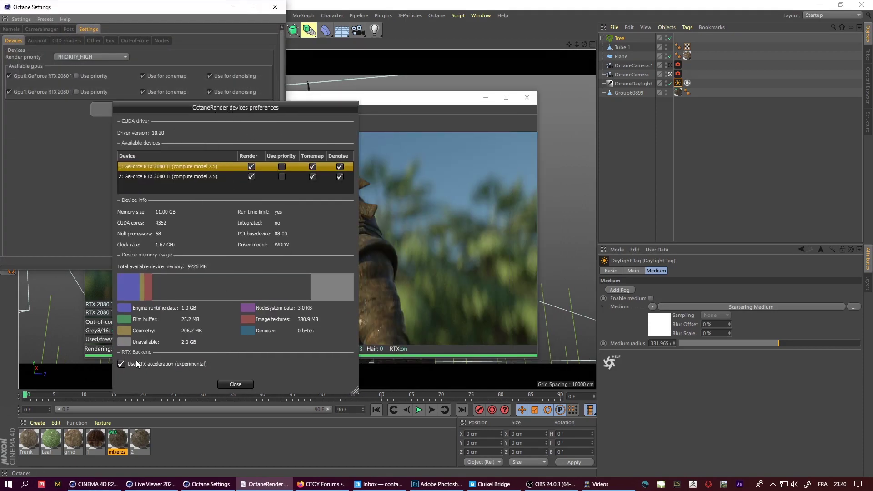
{"action": "left_click", "coordinate": [235, 385]}
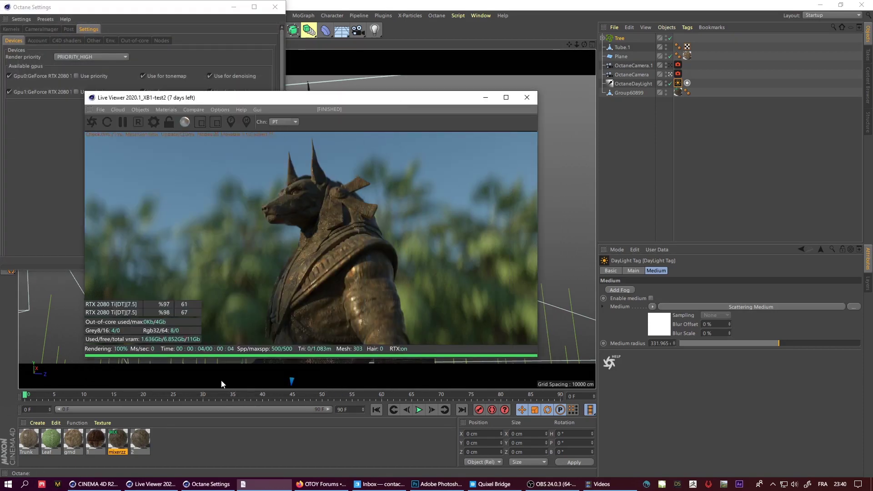
Step: Enable the fog medium on the daylight and bring Octane Settings forward
{"action": "left_click", "coordinate": [651, 298]}
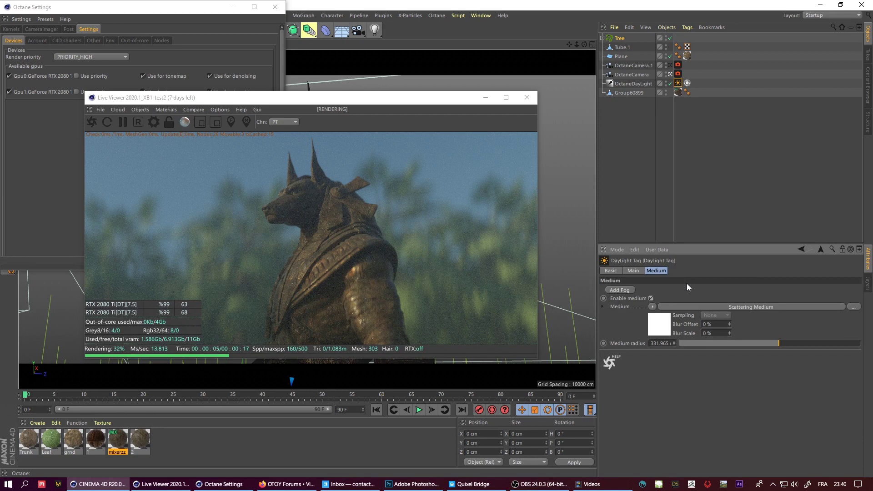
{"action": "left_click_drag", "start_coordinate": [320, 104], "coordinate": [353, 106]}
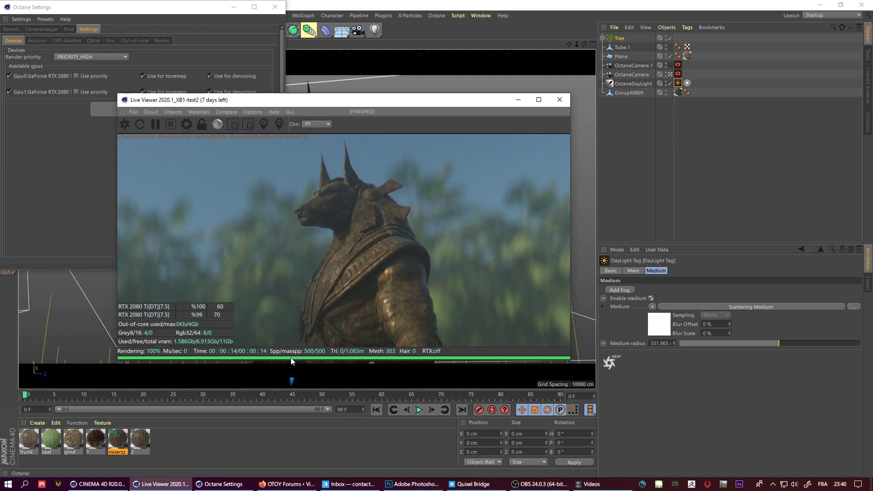
{"action": "left_click", "coordinate": [218, 484]}
Step: Turn RTX acceleration back on and close Octane Settings
{"action": "left_click_drag", "start_coordinate": [122, 6], "coordinate": [551, 109]}
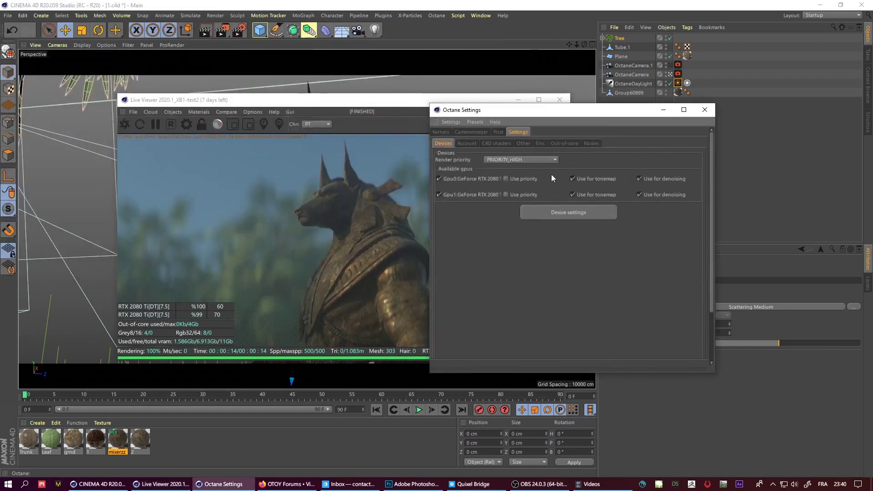
{"action": "left_click_drag", "start_coordinate": [374, 102], "coordinate": [332, 94]}
{"action": "left_click", "coordinate": [556, 212]}
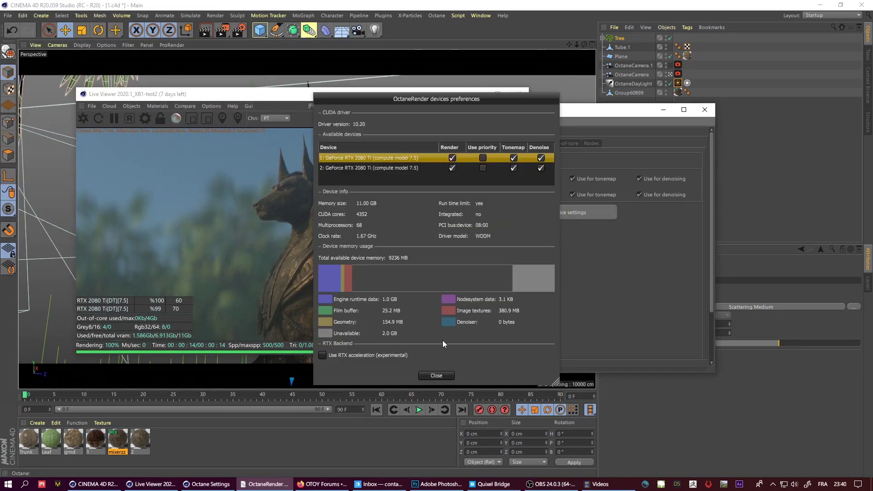
{"action": "left_click", "coordinate": [323, 355]}
{"action": "left_click", "coordinate": [443, 374]}
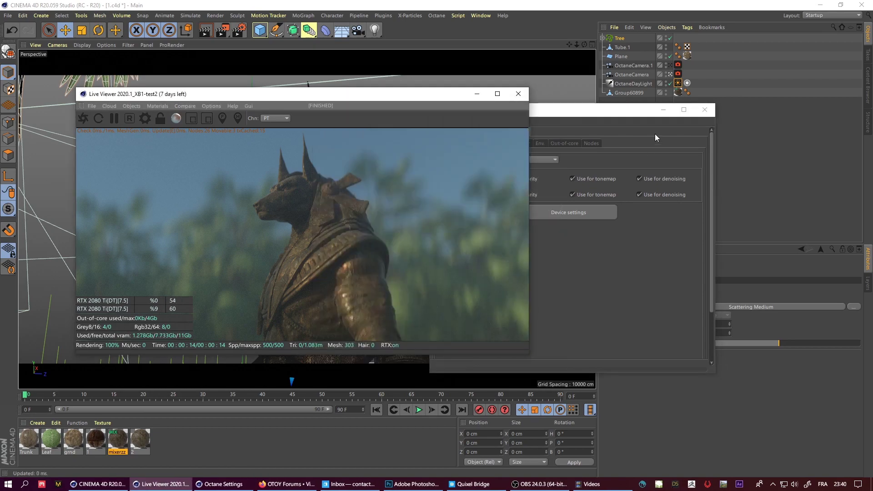
{"action": "left_click", "coordinate": [700, 110]}
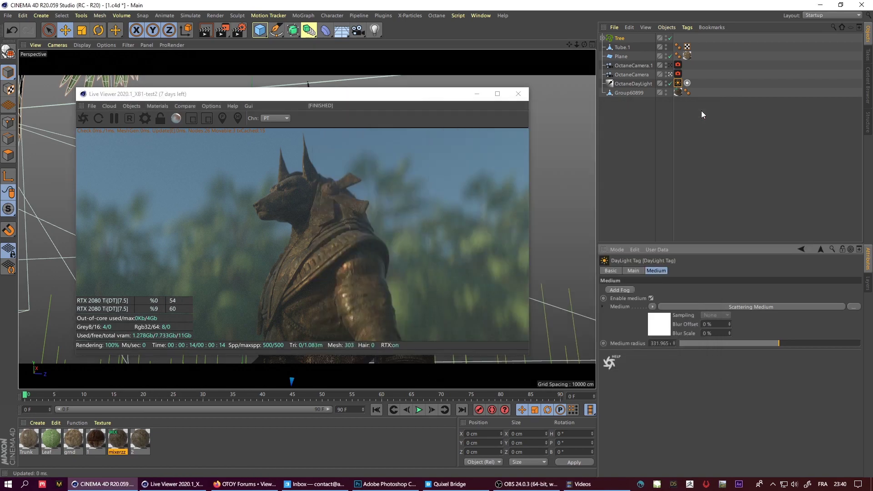
Step: Disable the fog medium, orbit to a side close-up of the statue, and hide statistics
{"action": "left_click", "coordinate": [670, 75]}
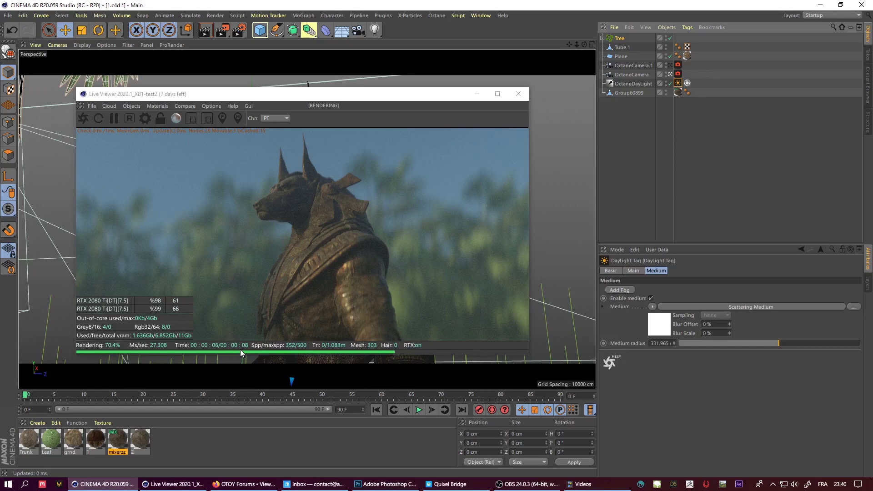
{"action": "left_click", "coordinate": [651, 299]}
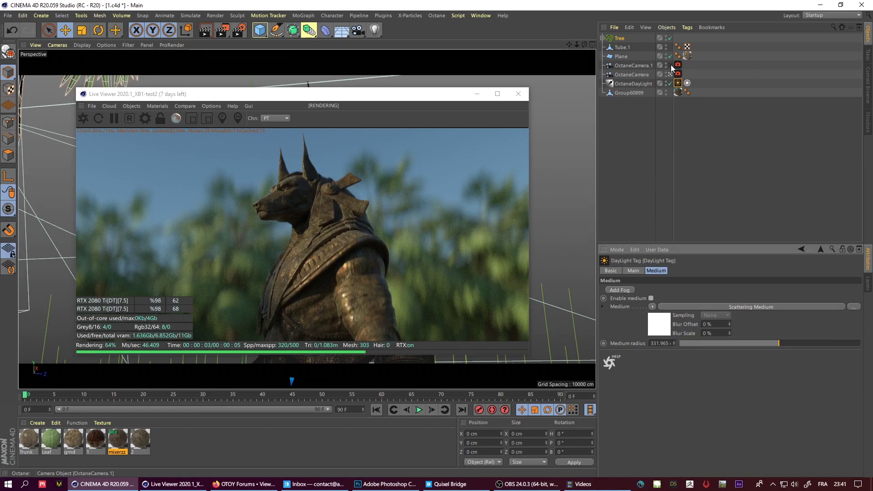
{"action": "left_click_drag", "start_coordinate": [585, 45], "coordinate": [585, 63]}
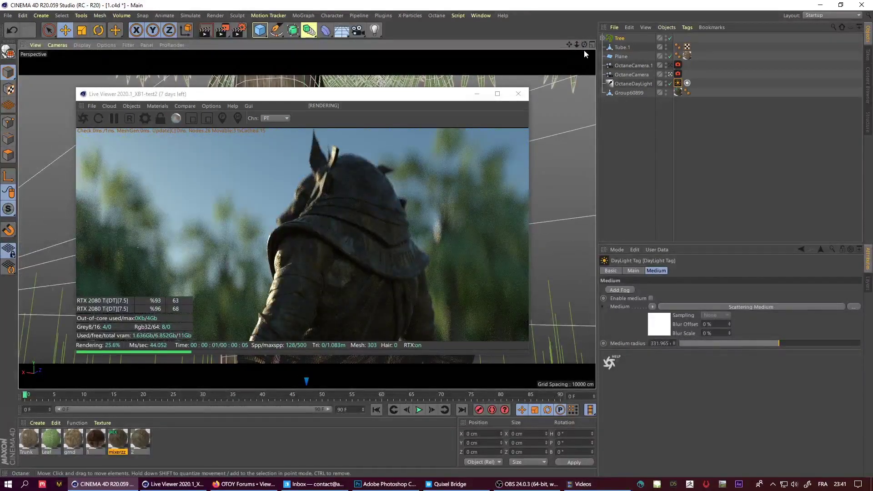
{"action": "mouse_move", "coordinate": [585, 44]}
{"action": "left_mouse_down"}
{"action": "mouse_move", "coordinate": [555, 54]}
{"action": "mouse_move", "coordinate": [586, 48]}
{"action": "mouse_move", "coordinate": [569, 45]}
{"action": "left_mouse_up"}
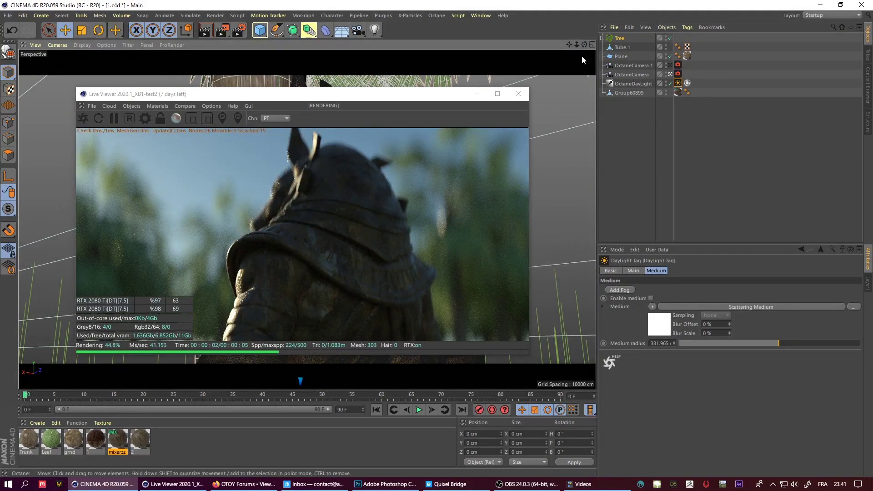
{"action": "mouse_move", "coordinate": [585, 44]}
{"action": "left_mouse_down"}
{"action": "mouse_move", "coordinate": [598, 45]}
{"action": "mouse_move", "coordinate": [572, 45]}
{"action": "left_mouse_up"}
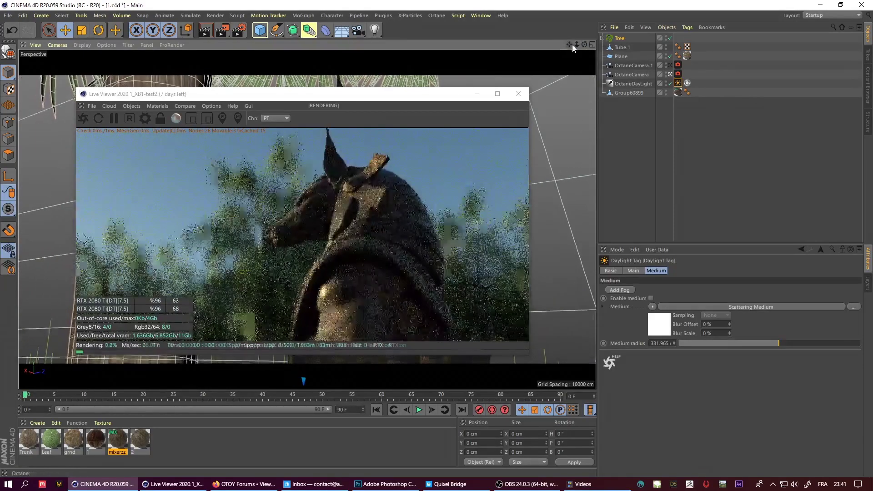
{"action": "right_click", "coordinate": [422, 179]}
{"action": "left_click", "coordinate": [454, 192]}
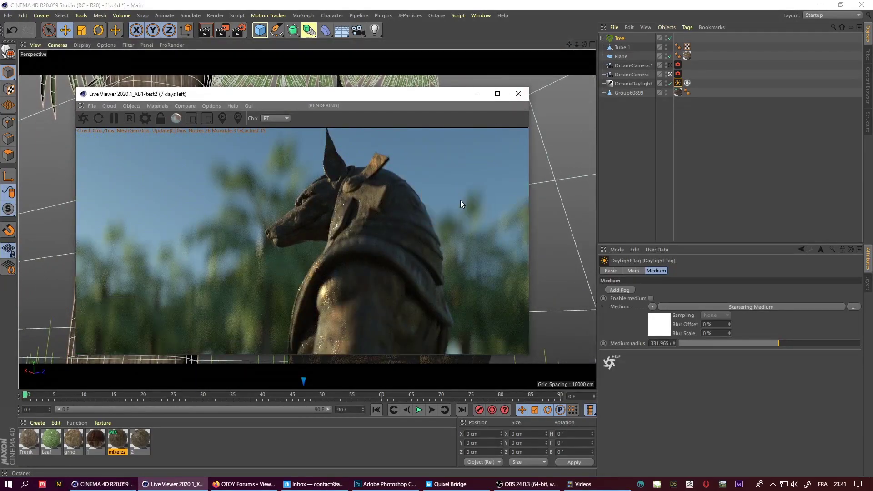
Step: Show the statistics overlay again and open the Other preferences in Octane Settings
{"action": "right_click", "coordinate": [375, 180]}
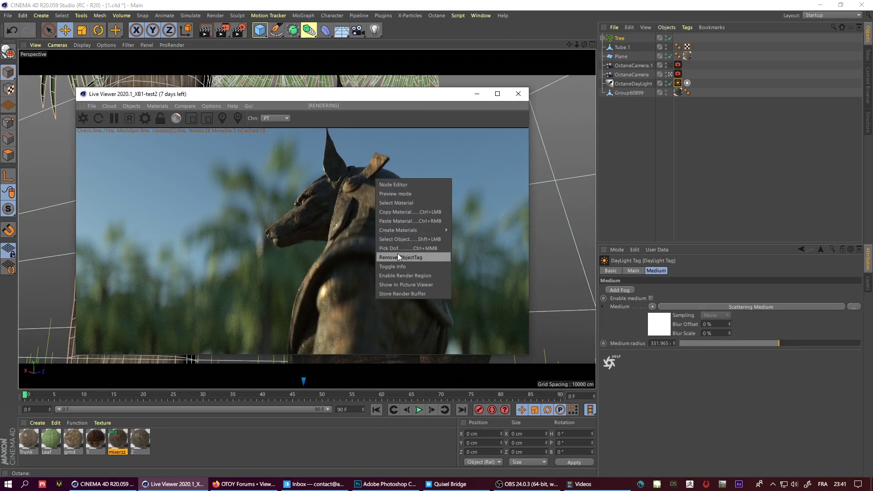
{"action": "left_click", "coordinate": [392, 264]}
{"action": "left_click", "coordinate": [145, 119]}
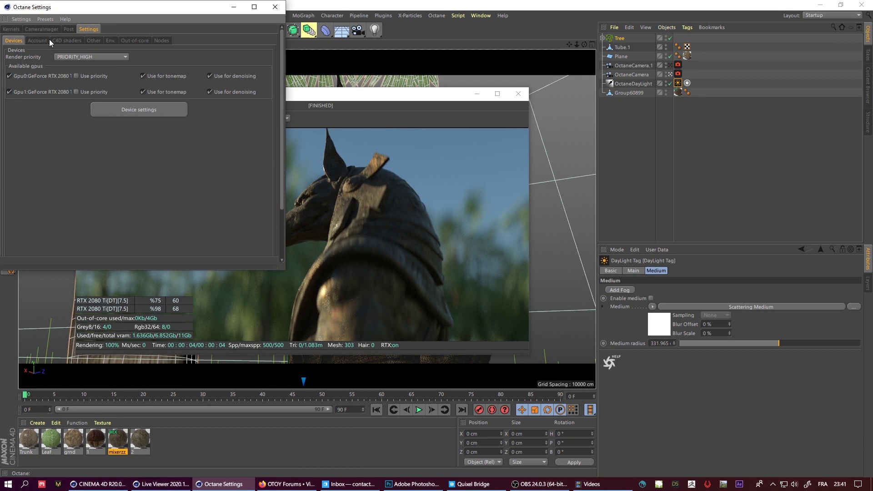
{"action": "left_click", "coordinate": [133, 40]}
{"action": "left_click", "coordinate": [105, 40]}
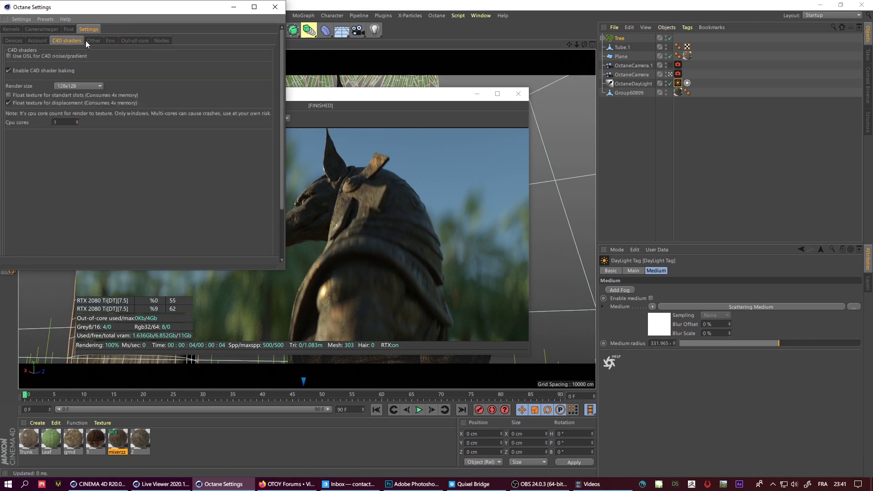
{"action": "left_click", "coordinate": [86, 40]}
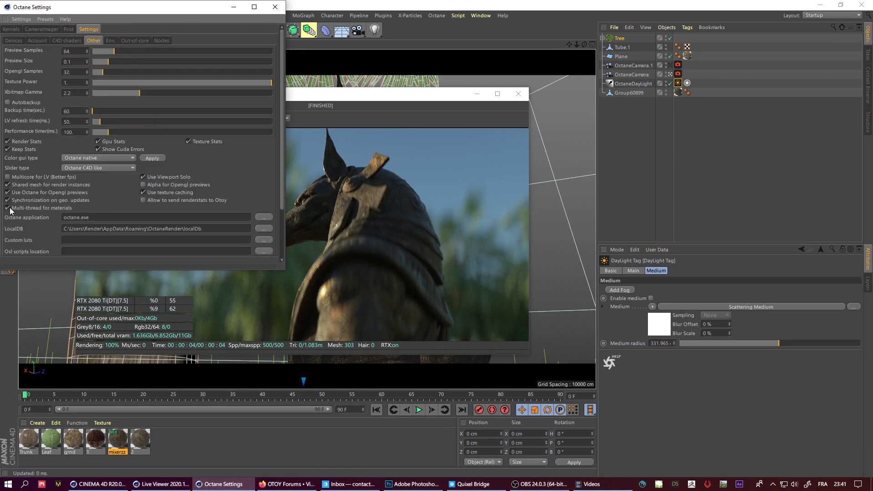
Step: Reposition the Live Viewer window and deselect the mixerzz material
{"action": "left_click_drag", "start_coordinate": [339, 106], "coordinate": [415, 107]}
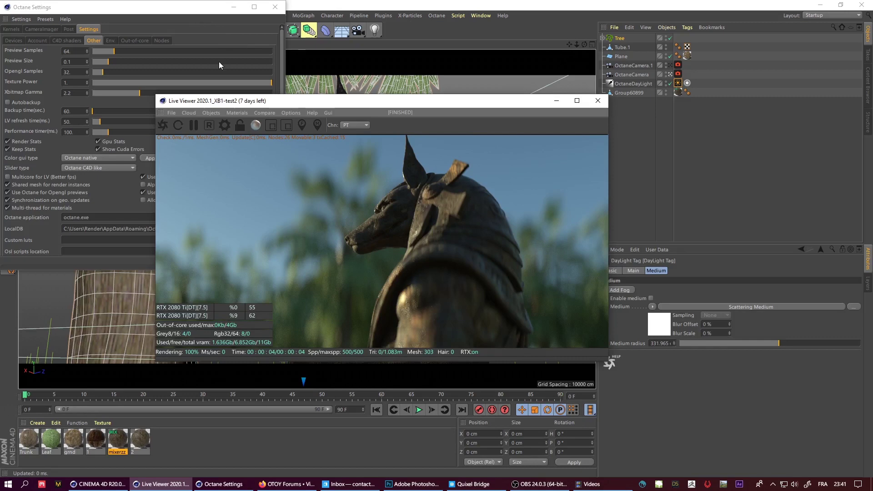
{"action": "left_click_drag", "start_coordinate": [291, 103], "coordinate": [271, 92]}
{"action": "left_click", "coordinate": [176, 454]}
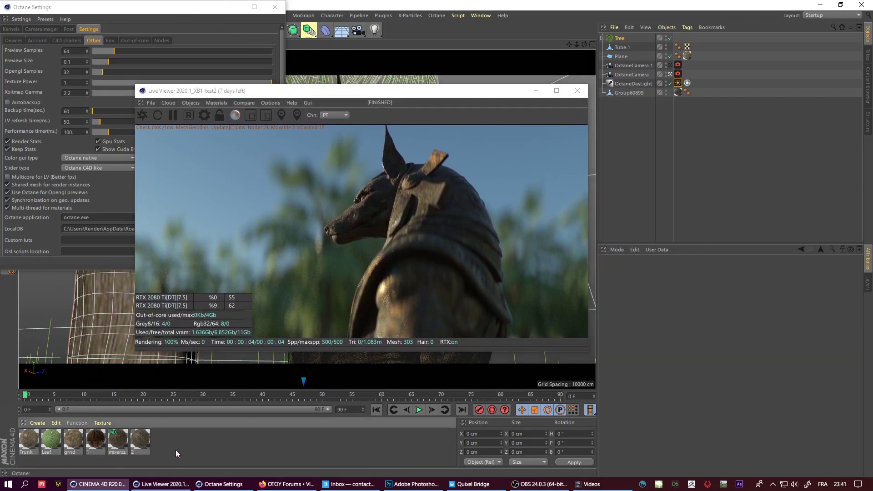
Step: Inspect material 2 and the Leaf tag, then drag mixerzz back onto the statue's texture tag
{"action": "left_click", "coordinate": [140, 440]}
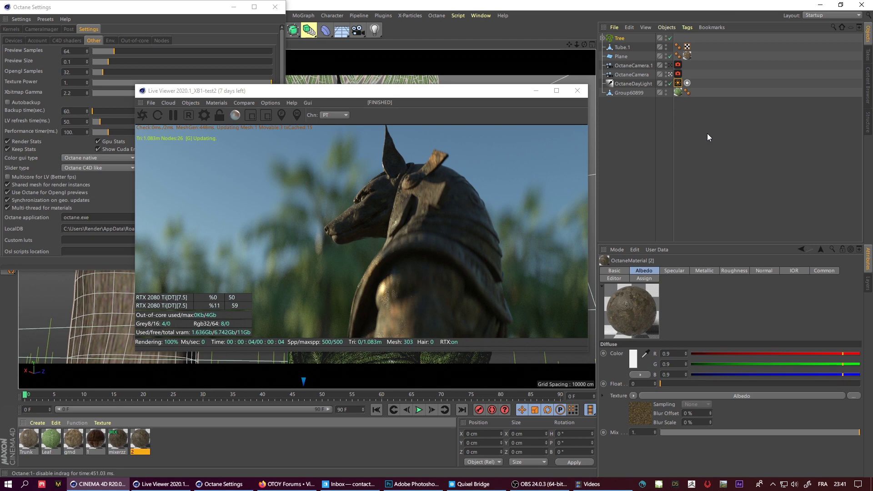
{"action": "left_click_drag", "start_coordinate": [585, 43], "coordinate": [583, 42]}
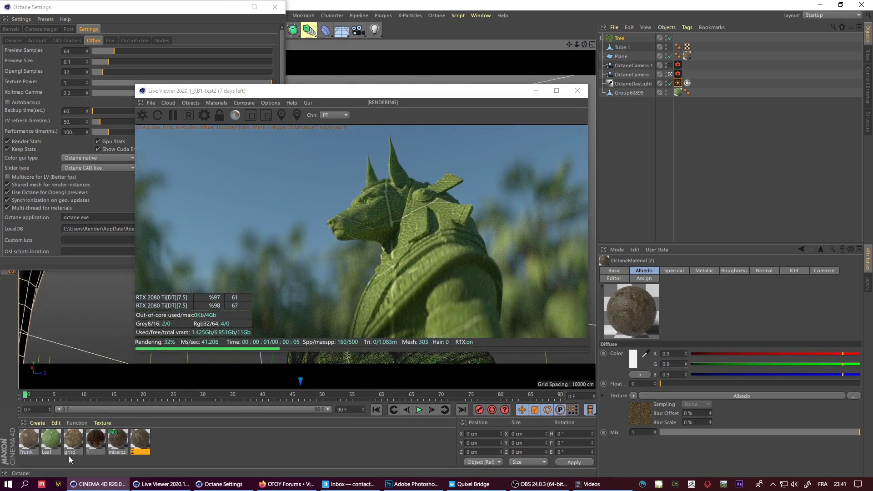
{"action": "left_click", "coordinate": [678, 92]}
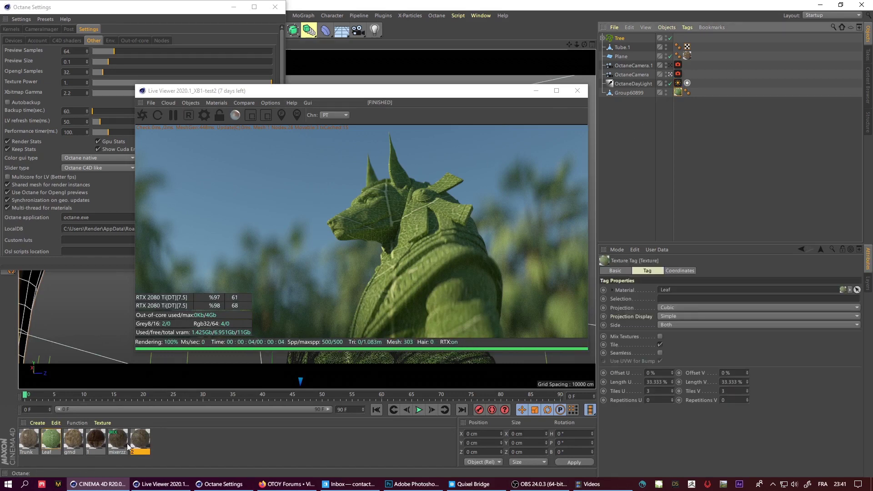
{"action": "left_click_drag", "start_coordinate": [129, 448], "coordinate": [645, 149]}
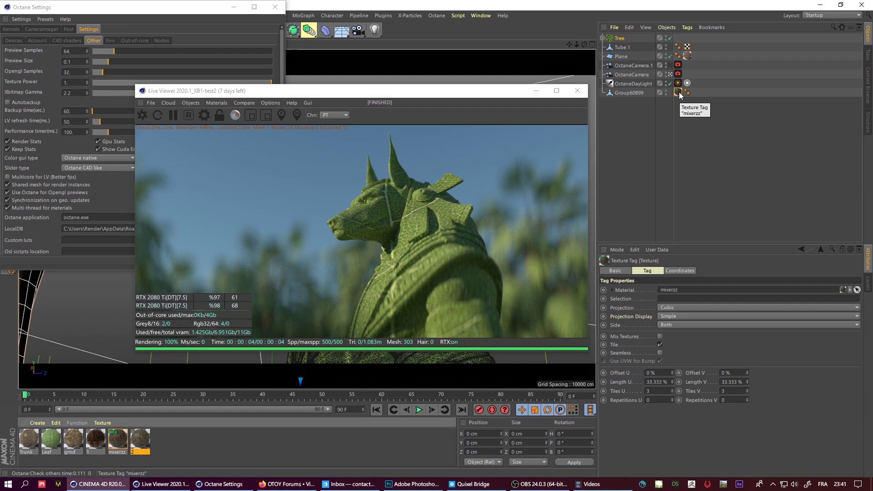
{"action": "left_click_drag", "start_coordinate": [619, 181], "coordinate": [687, 46]}
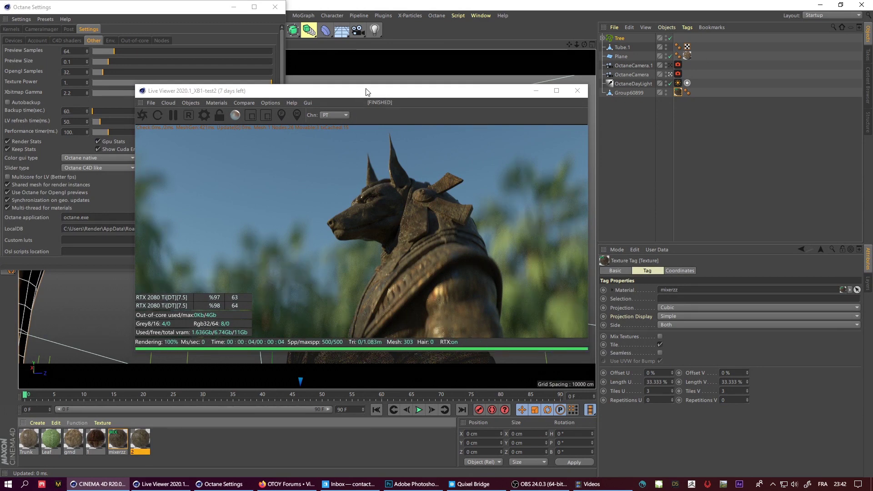
Step: Orbit around the statue and set Kernels Max samples to 6000
{"action": "left_click_drag", "start_coordinate": [368, 92], "coordinate": [365, 114]}
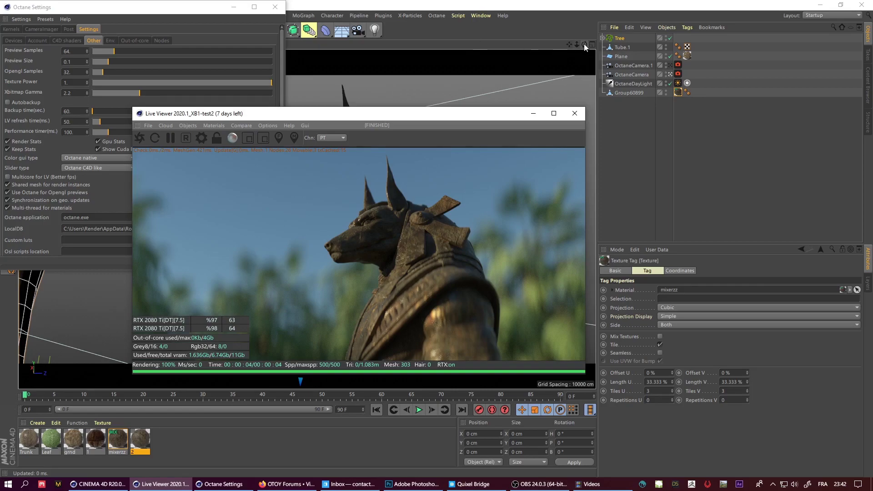
{"action": "left_click_drag", "start_coordinate": [583, 44], "coordinate": [569, 44]}
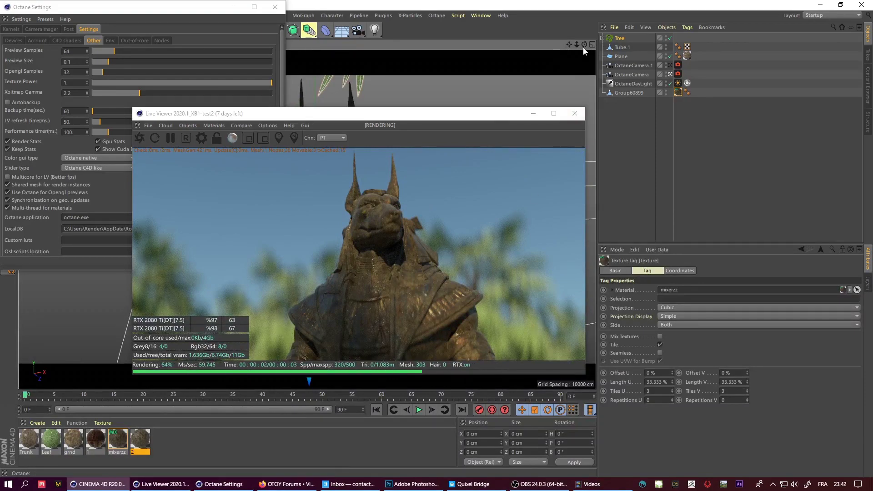
{"action": "left_click_drag", "start_coordinate": [584, 44], "coordinate": [585, 51]}
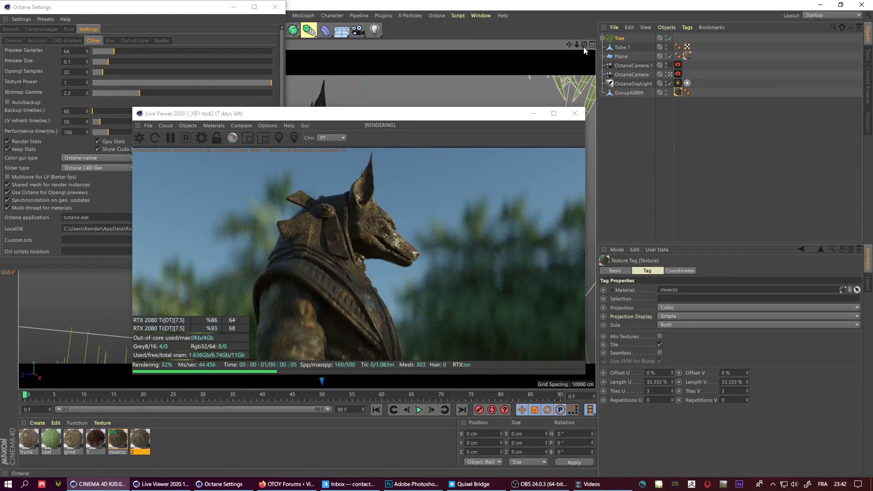
{"action": "left_click", "coordinate": [28, 29]}
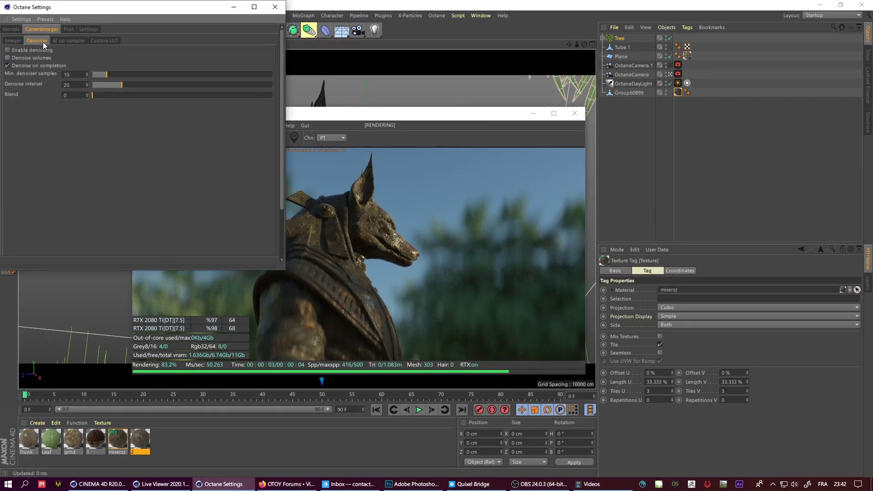
{"action": "left_click", "coordinate": [12, 30]}
{"action": "type", "text": "6000"}
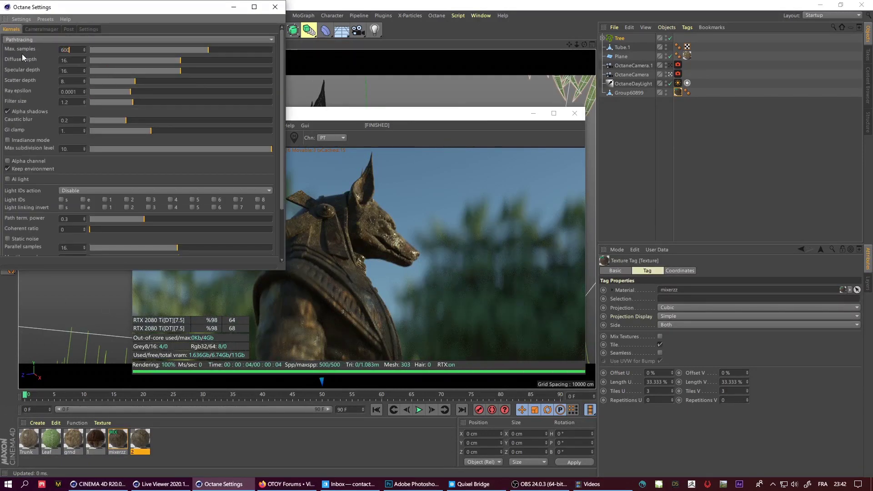
{"action": "key", "text": "Return"}
Step: Lock the render resolution, maximize the Live Viewer to pan the image, then restore it
{"action": "left_click", "coordinate": [410, 118]}
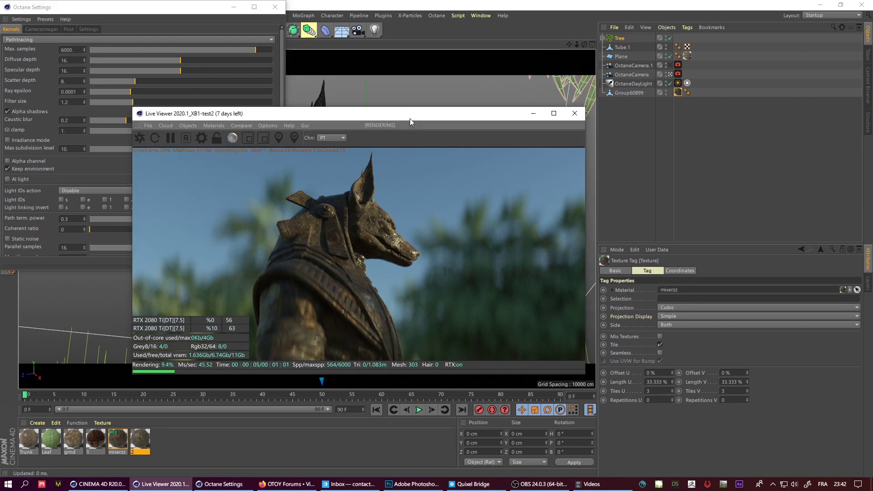
{"action": "left_click", "coordinate": [216, 139]}
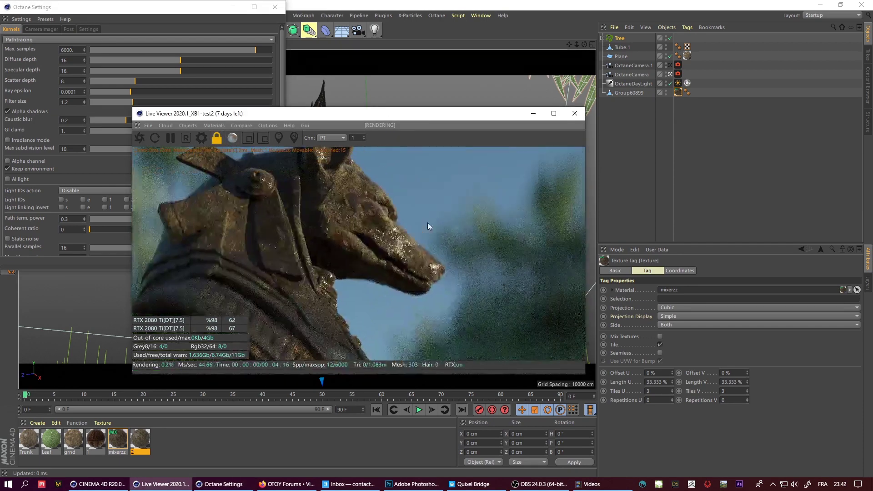
{"action": "left_click", "coordinate": [554, 113]}
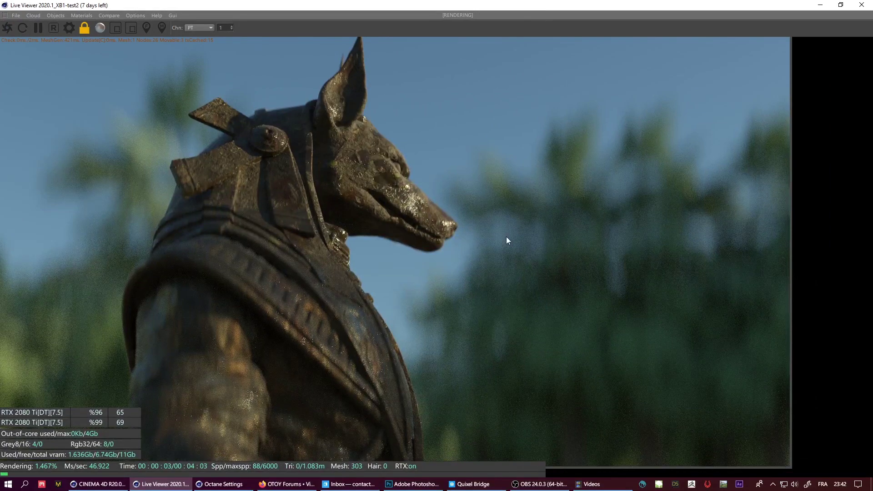
{"action": "middle_click_drag", "start_coordinate": [456, 272], "coordinate": [519, 266]}
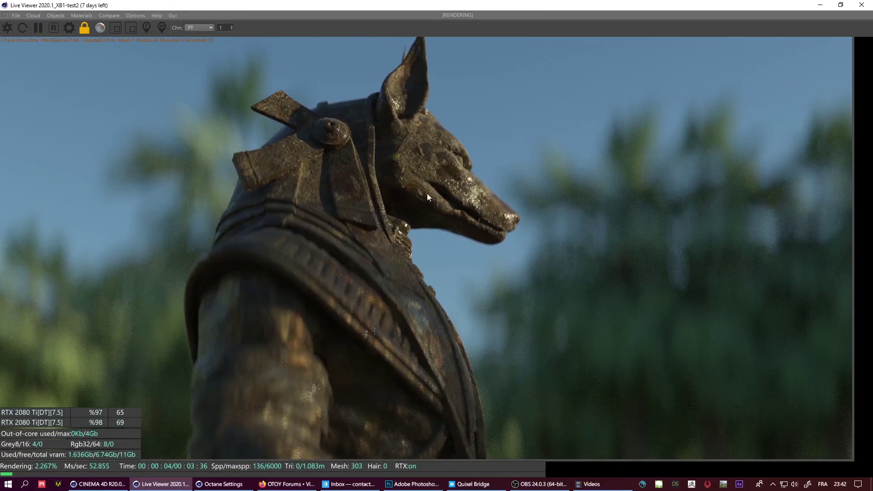
{"action": "double_click", "coordinate": [347, 4]}
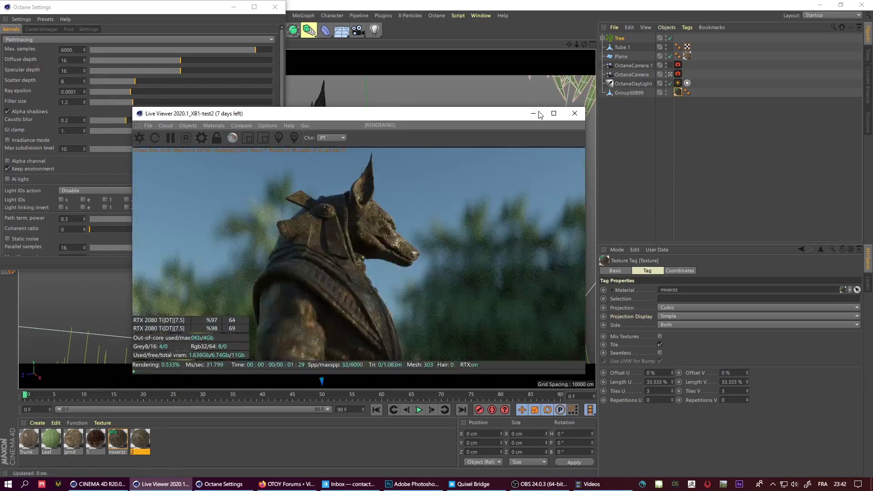
{"action": "left_click_drag", "start_coordinate": [585, 44], "coordinate": [572, 45]}
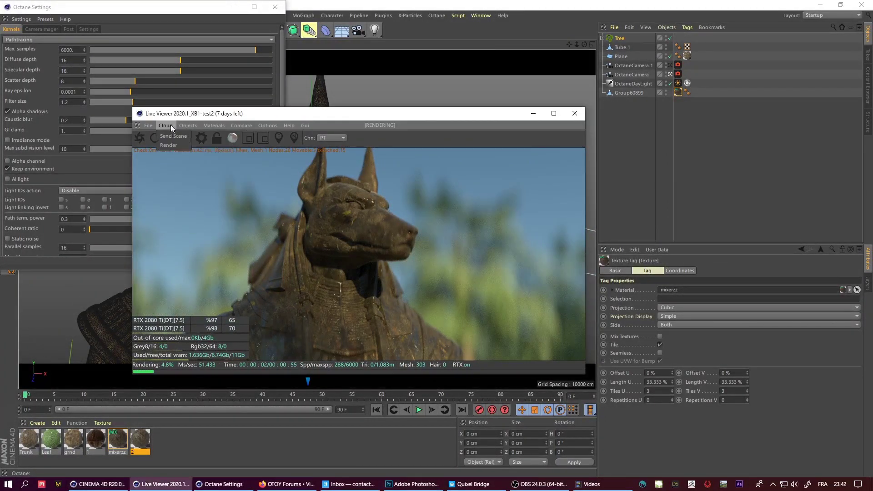
Step: Browse the Live Viewer's File, Objects and Materials menus, then render through OctaneCamera.1
{"action": "left_click", "coordinate": [148, 126]}
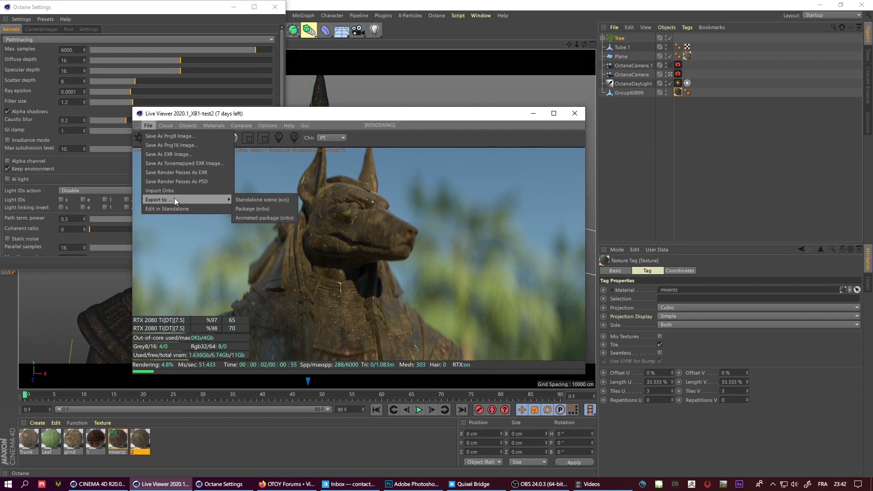
{"action": "left_click", "coordinate": [177, 127]}
{"action": "left_click", "coordinate": [177, 127]}
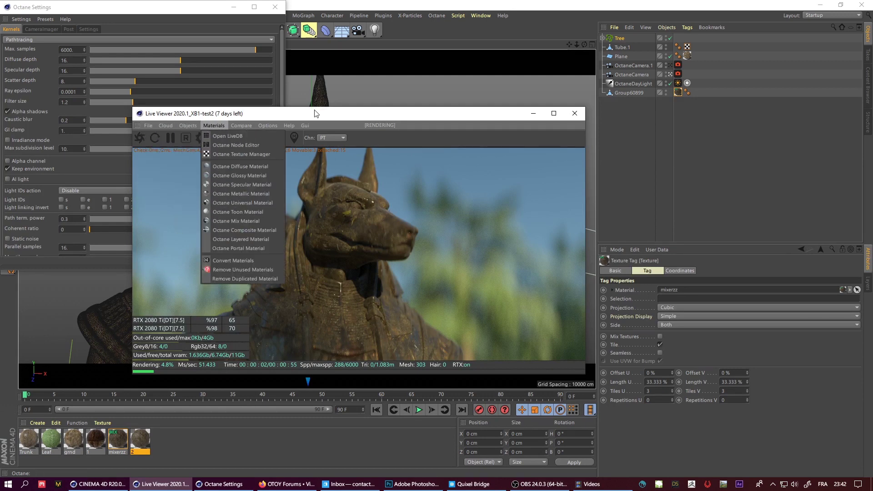
{"action": "left_click", "coordinate": [301, 119]}
{"action": "left_click_drag", "start_coordinate": [301, 117], "coordinate": [296, 112]}
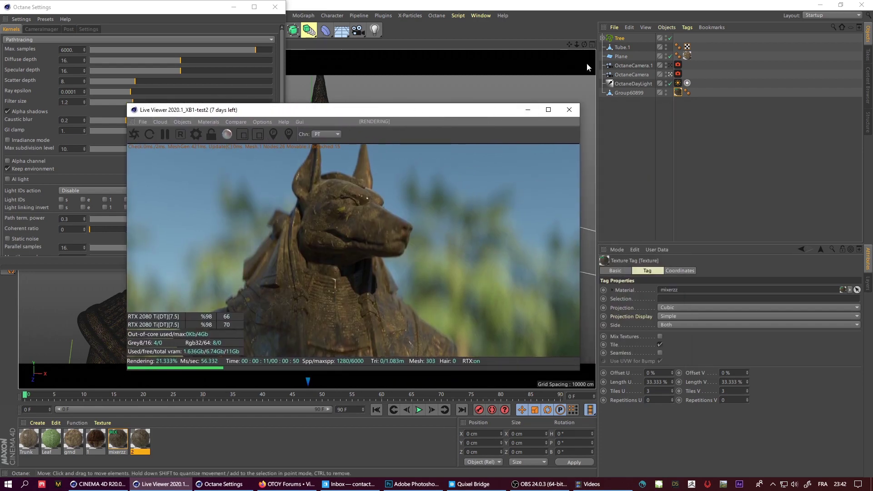
{"action": "left_click", "coordinate": [671, 65]}
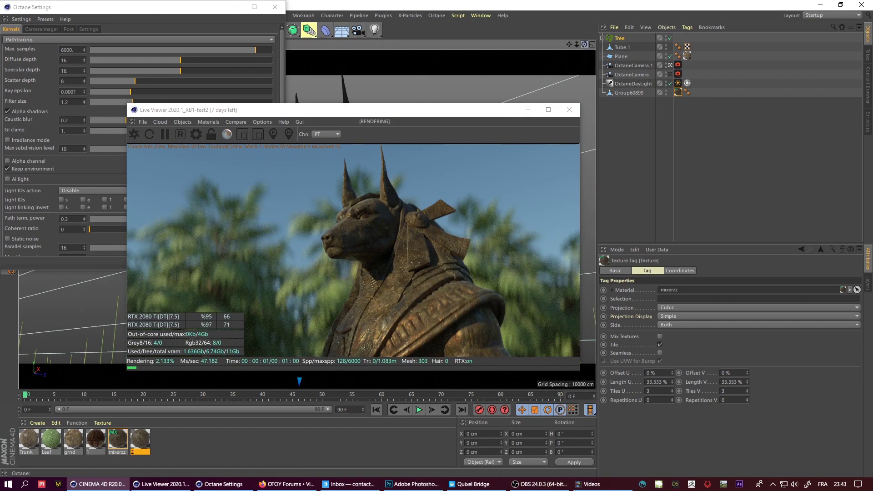
{"action": "left_click", "coordinate": [275, 7]}
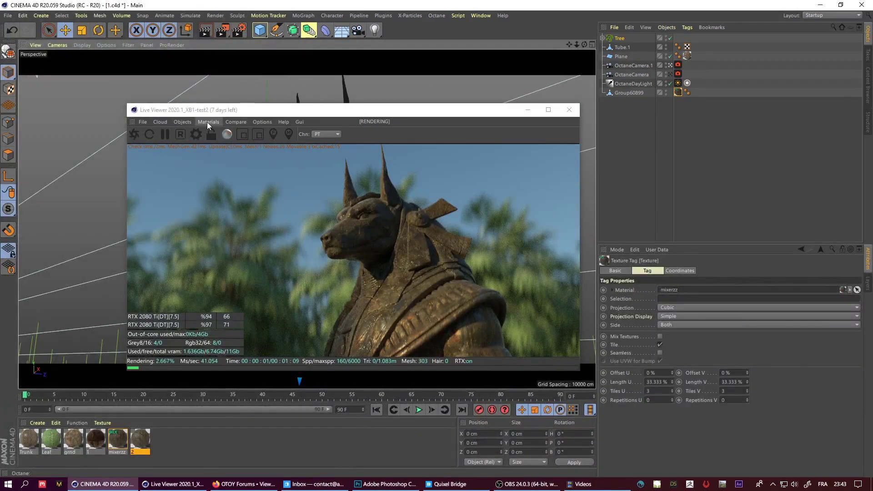
Step: Create a new Octane Glossy material and lay out its node graph beside the Live Viewer
{"action": "left_click", "coordinate": [208, 122]}
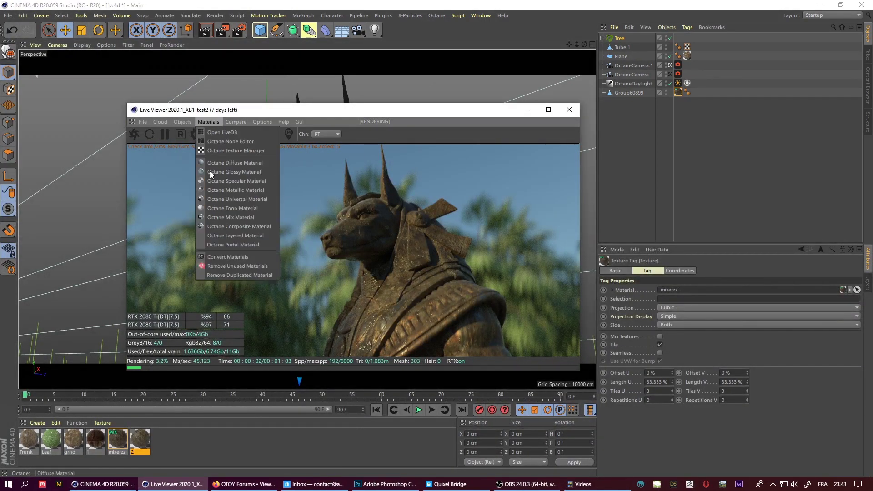
{"action": "left_click", "coordinate": [252, 172]}
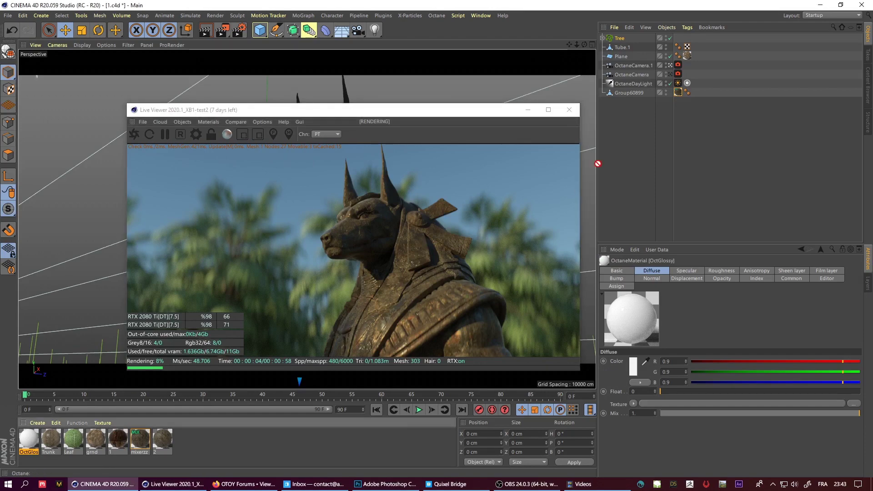
{"action": "double_click", "coordinate": [28, 443]}
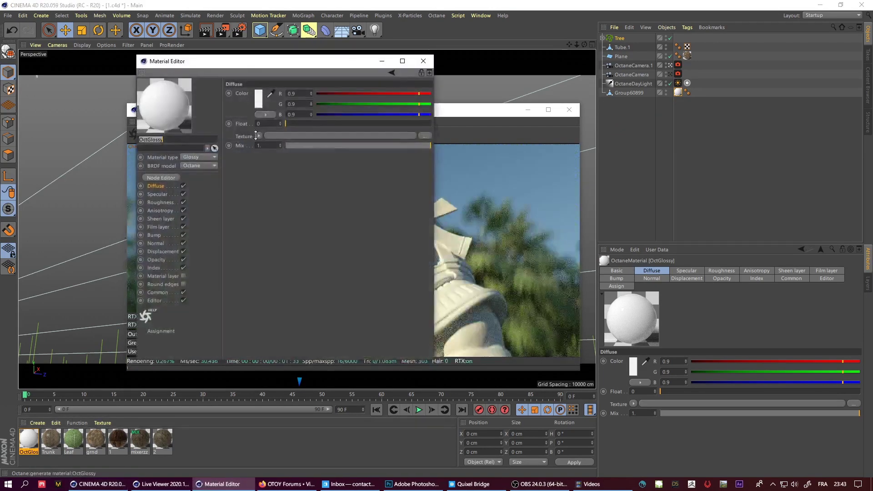
{"action": "left_click_drag", "start_coordinate": [182, 58], "coordinate": [537, 95]}
{"action": "left_click", "coordinate": [527, 215]}
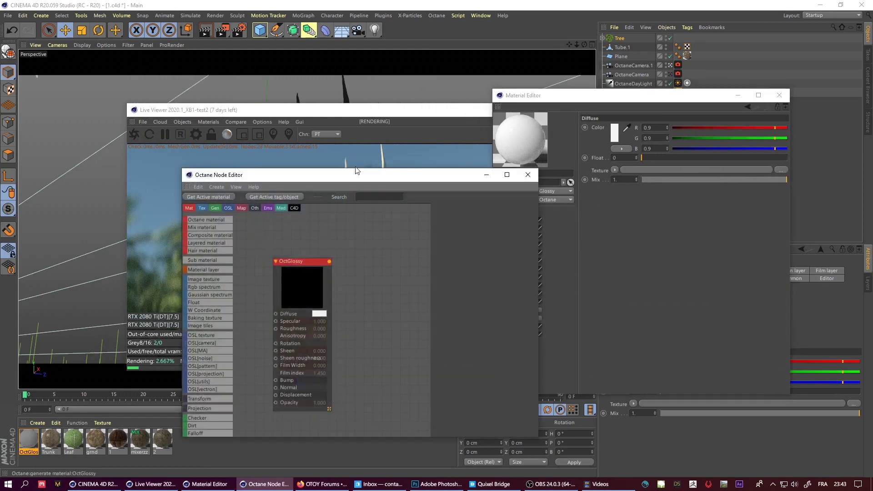
{"action": "left_click_drag", "start_coordinate": [337, 174], "coordinate": [623, 147]}
{"action": "left_click_drag", "start_coordinate": [392, 115], "coordinate": [317, 108]}
{"action": "left_click_drag", "start_coordinate": [582, 147], "coordinate": [544, 116]}
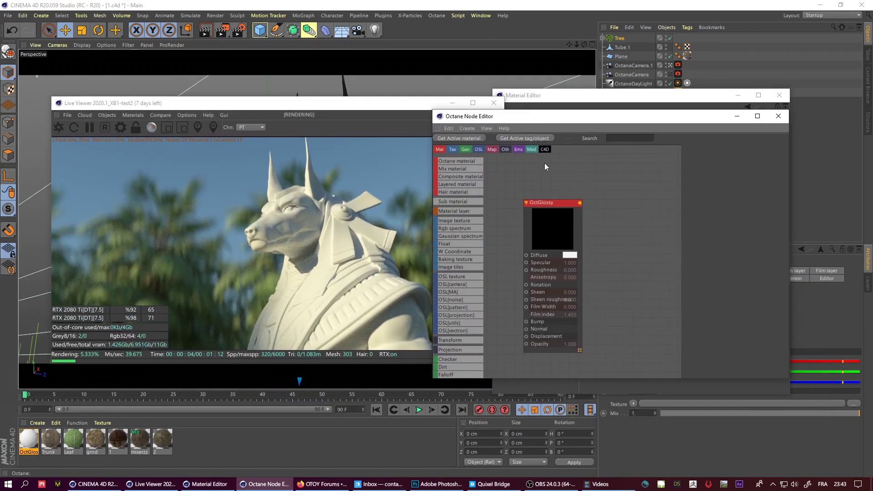
{"action": "left_click_drag", "start_coordinate": [534, 218], "coordinate": [612, 203]}
Step: Add a paintColors OSL pattern node and feed it into the glossy Diffuse input
{"action": "scroll", "coordinate": [457, 307], "scroll_direction": "down", "scroll_amount": 8}
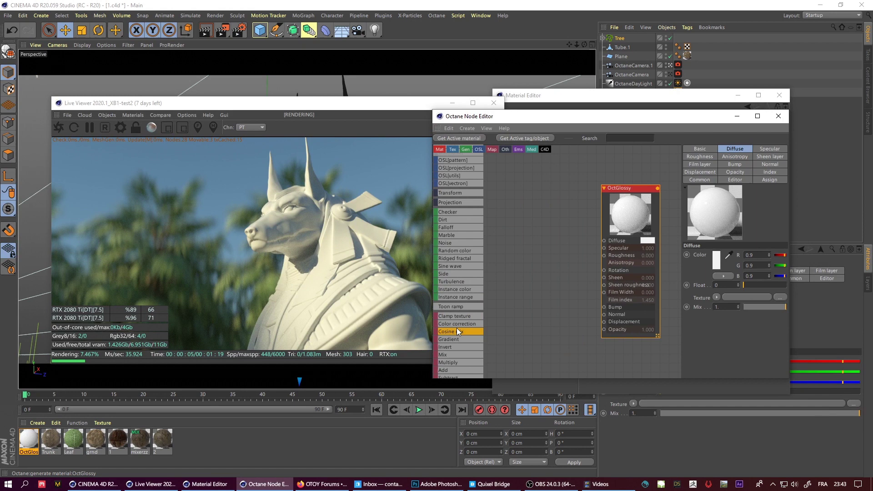
{"action": "scroll", "coordinate": [455, 339], "scroll_direction": "up", "scroll_amount": 6}
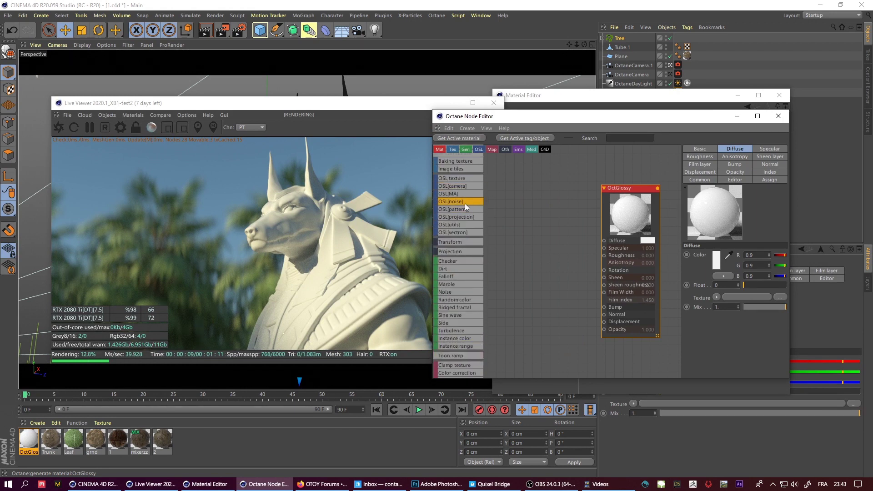
{"action": "mouse_move", "coordinate": [465, 203]}
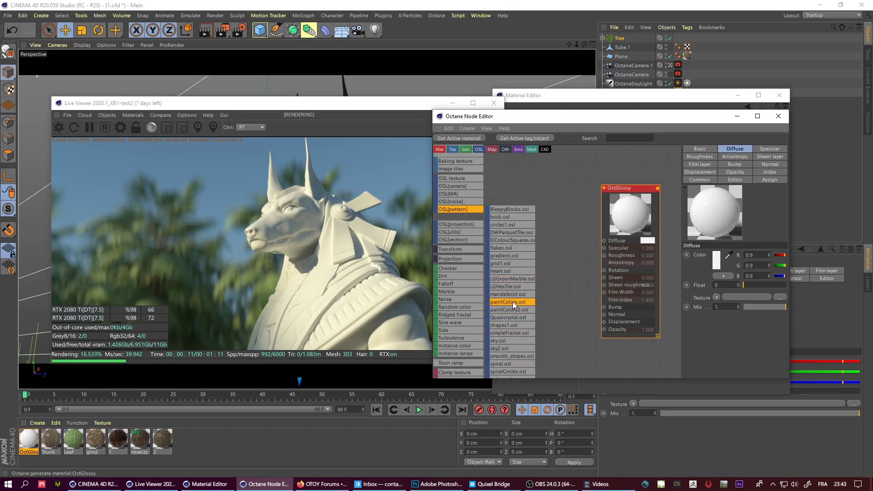
{"action": "mouse_move", "coordinate": [541, 224]}
{"action": "left_mouse_down"}
{"action": "mouse_move", "coordinate": [563, 200]}
{"action": "mouse_move", "coordinate": [552, 188]}
{"action": "left_mouse_up"}
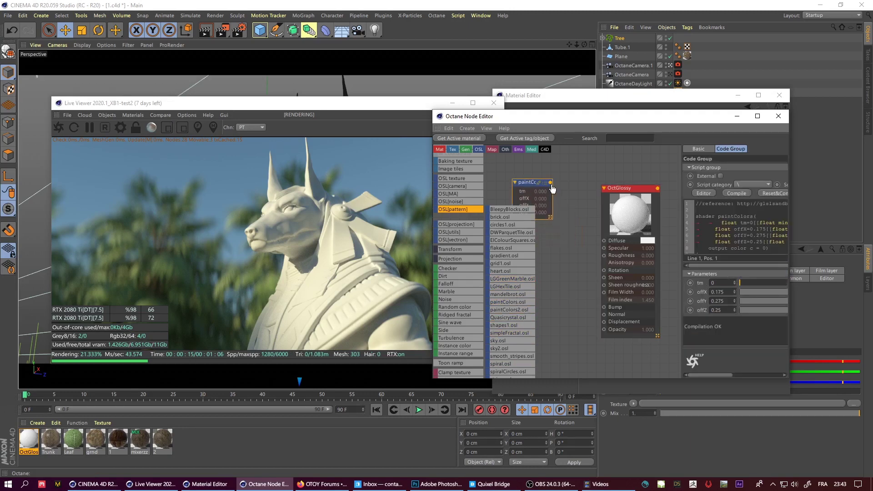
{"action": "left_click_drag", "start_coordinate": [603, 244], "coordinate": [604, 241]}
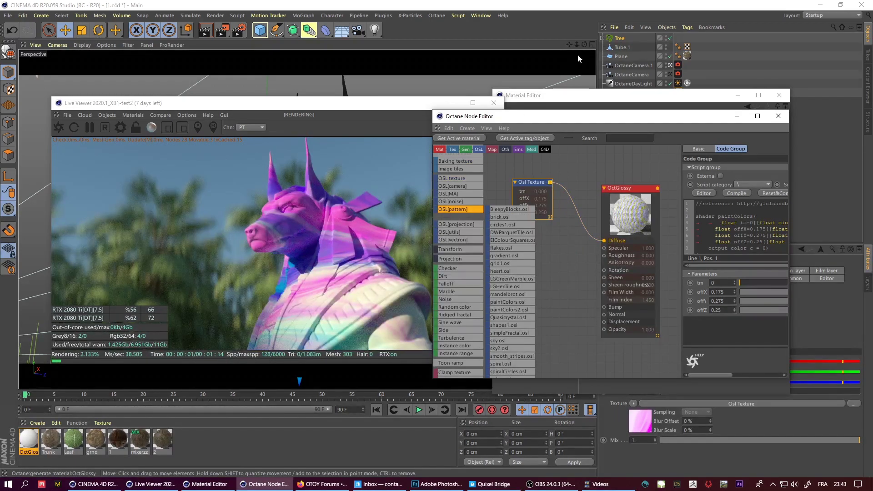
Step: Adjust the graph nodes and connect the Osl Texture to the glossy Bump input
{"action": "mouse_move", "coordinate": [584, 44]}
{"action": "left_mouse_down"}
{"action": "mouse_move", "coordinate": [574, 47]}
{"action": "mouse_move", "coordinate": [588, 47]}
{"action": "left_mouse_up"}
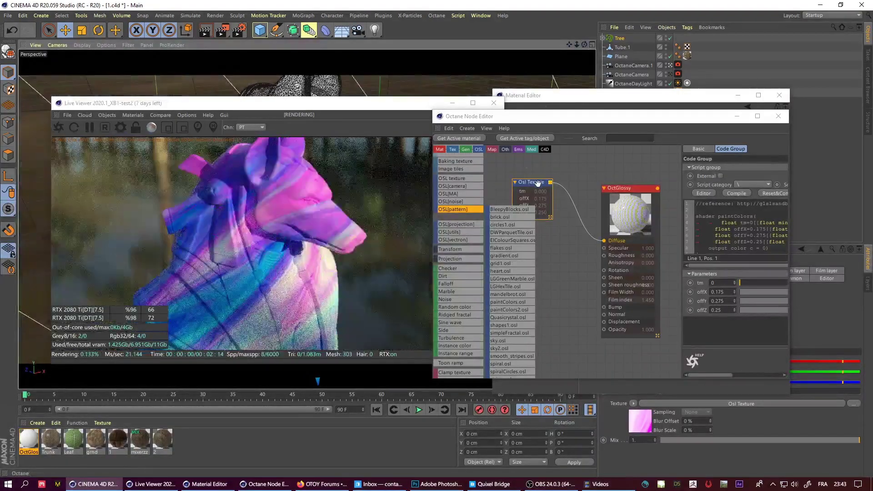
{"action": "left_click", "coordinate": [783, 326]}
{"action": "left_click_drag", "start_coordinate": [719, 375], "coordinate": [740, 373]}
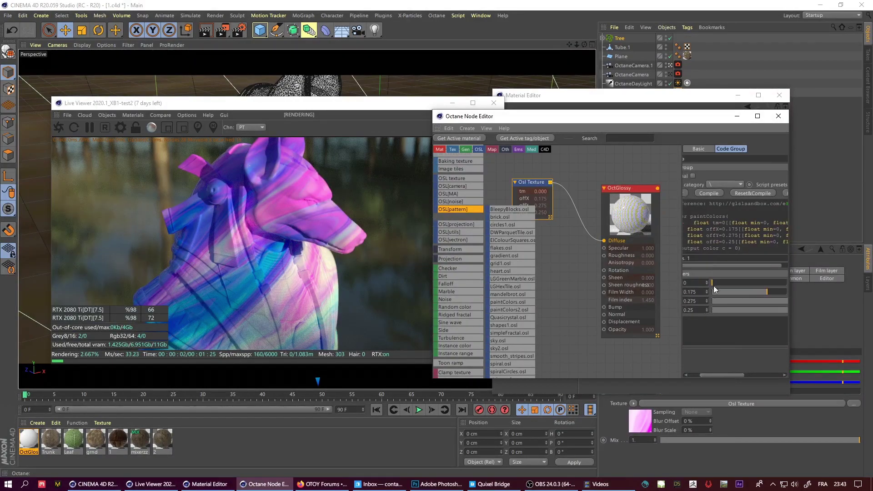
{"action": "left_click_drag", "start_coordinate": [714, 286], "coordinate": [746, 285]}
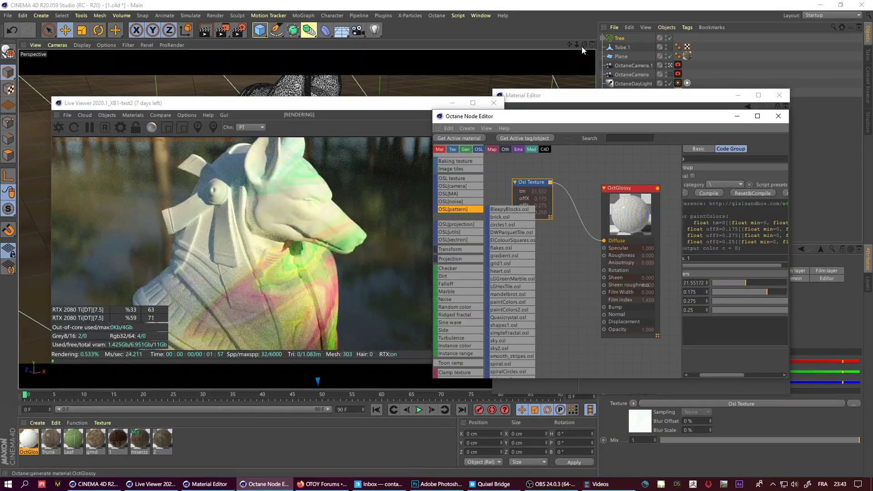
{"action": "mouse_move", "coordinate": [585, 45]}
{"action": "left_mouse_down"}
{"action": "mouse_move", "coordinate": [604, 49]}
{"action": "mouse_move", "coordinate": [569, 47]}
{"action": "left_mouse_up"}
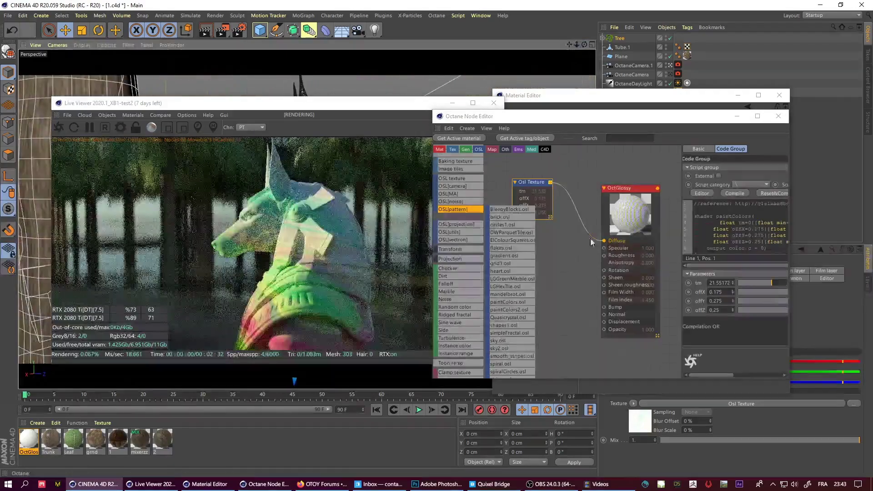
{"action": "left_click_drag", "start_coordinate": [548, 181], "coordinate": [602, 309]}
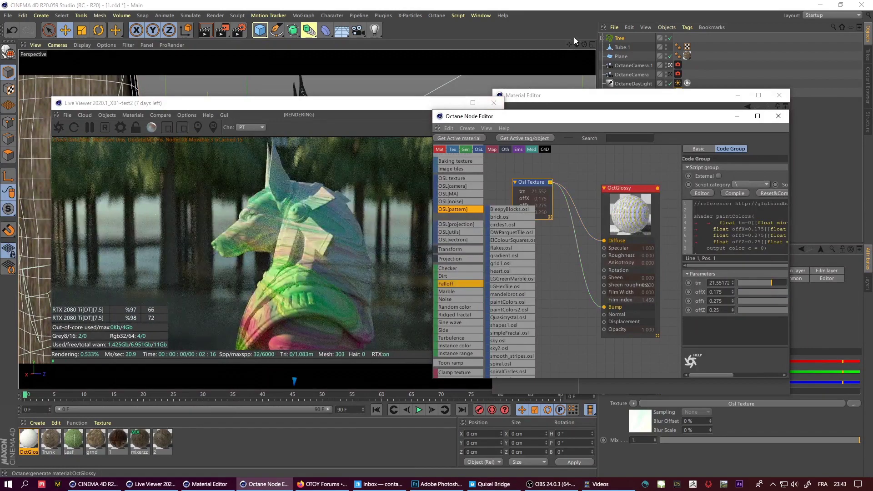
{"action": "left_click_drag", "start_coordinate": [584, 44], "coordinate": [585, 47]}
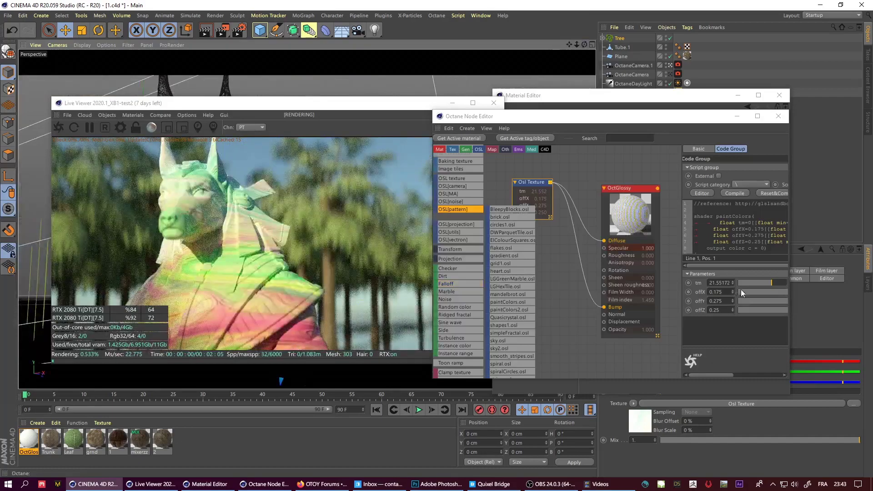
Step: Lower the Osl Texture offX to 0.086207 and hide the render statistics overlay
{"action": "left_click_drag", "start_coordinate": [772, 293], "coordinate": [765, 294]}
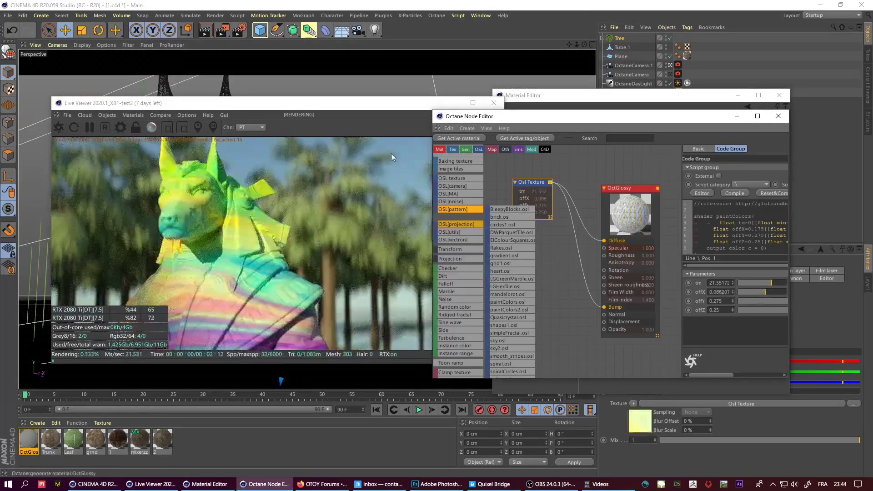
{"action": "left_click_drag", "start_coordinate": [360, 108], "coordinate": [448, 125]}
{"action": "right_click", "coordinate": [373, 197]}
{"action": "left_click", "coordinate": [400, 284]}
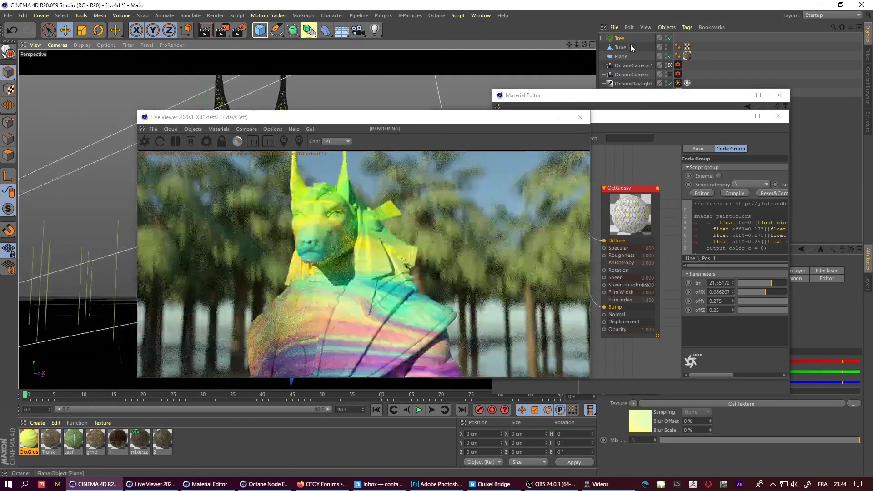
Step: Disable Tree and OctaneDaylight, then add an Octane sky environment and a toon point light
{"action": "left_click", "coordinate": [669, 39]}
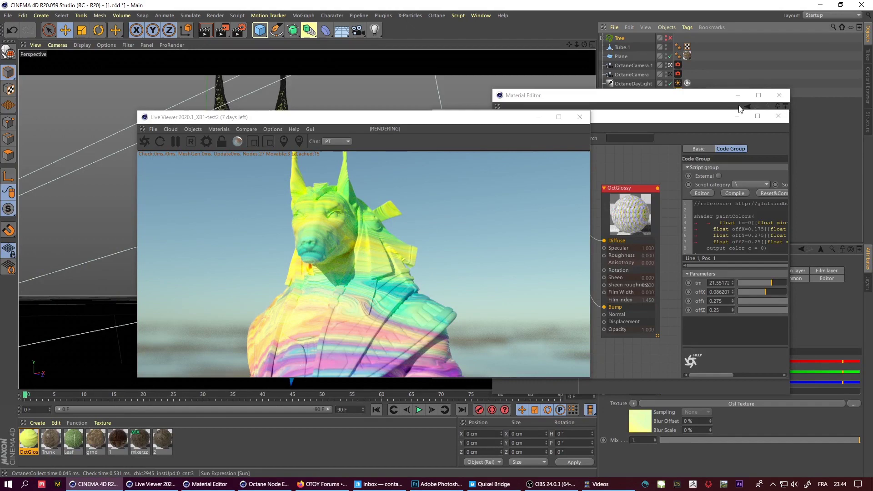
{"action": "left_click", "coordinate": [739, 109]}
{"action": "left_click", "coordinate": [779, 95]}
{"action": "left_click", "coordinate": [670, 83]}
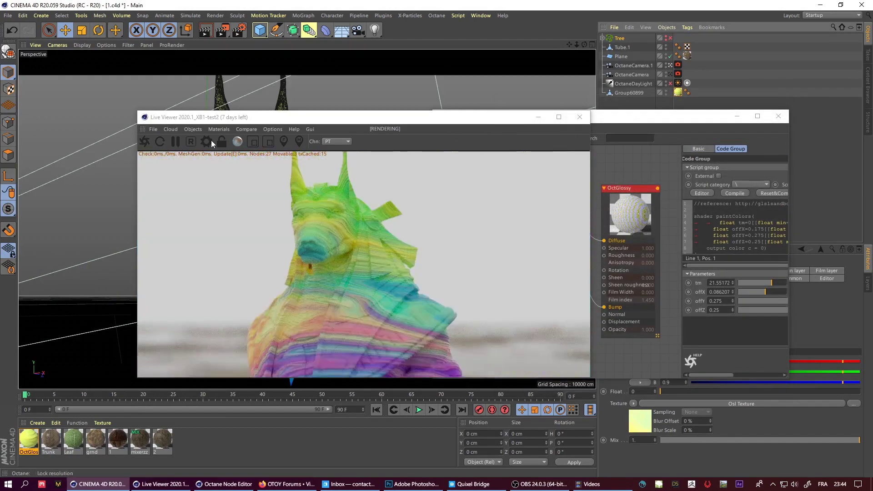
{"action": "left_click", "coordinate": [193, 129]}
{"action": "left_click", "coordinate": [207, 157]}
{"action": "left_click", "coordinate": [192, 129]}
{"action": "mouse_move", "coordinate": [204, 174]}
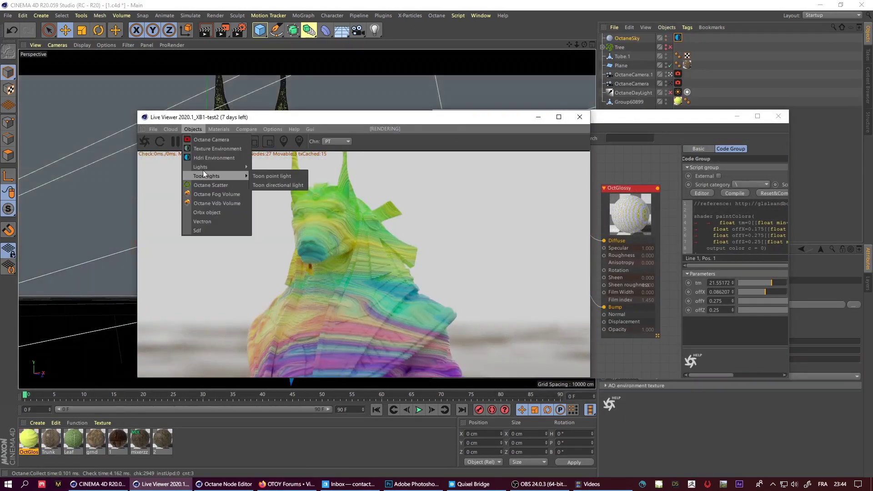
{"action": "left_click", "coordinate": [291, 176]}
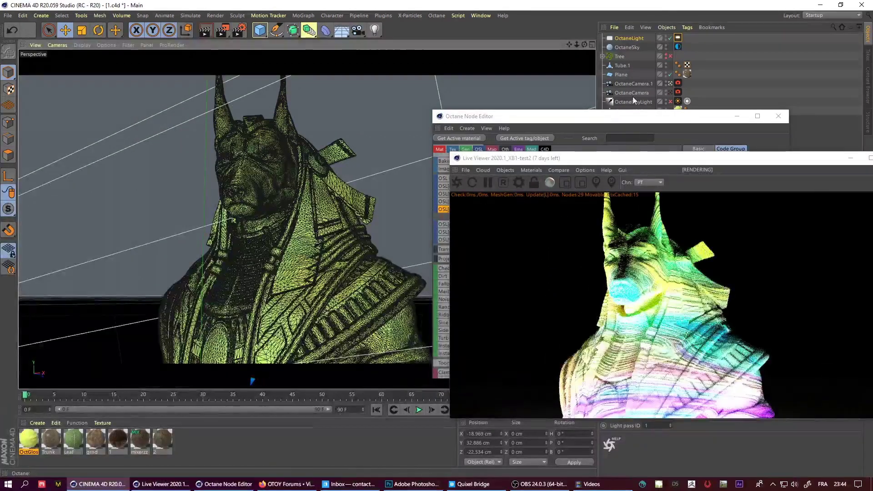
Step: Raise the toon light, shrink it to half size, pitch it -72°, and move it toward the fox
{"action": "left_click", "coordinate": [671, 83]}
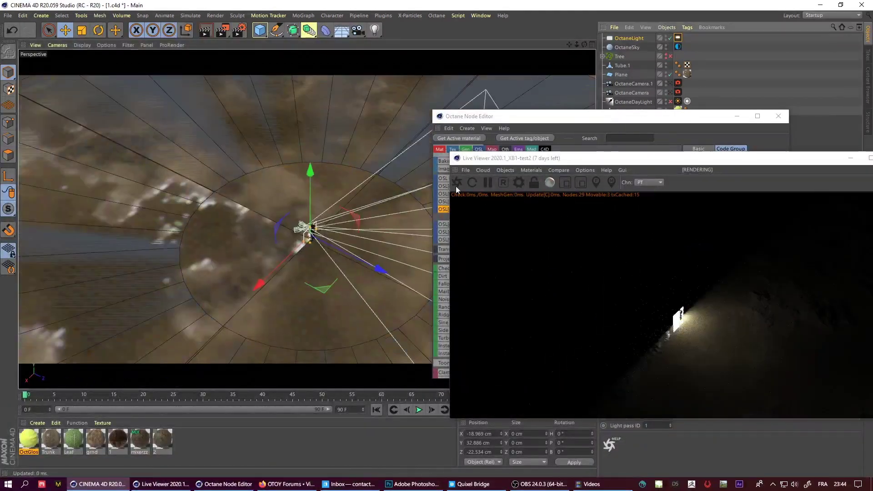
{"action": "left_click_drag", "start_coordinate": [311, 214], "coordinate": [312, 185]}
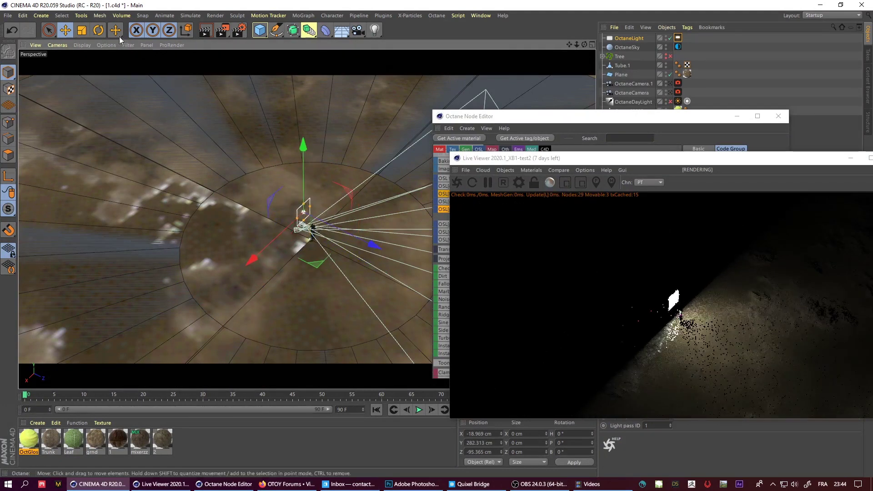
{"action": "key", "text": "t"}
{"action": "left_click_drag", "start_coordinate": [210, 103], "coordinate": [238, 236]}
{"action": "key", "text": "r"}
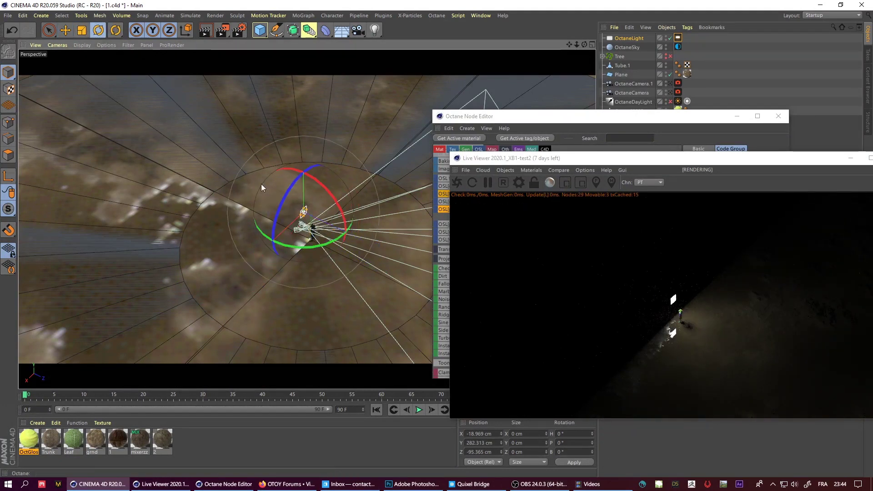
{"action": "left_click_drag", "start_coordinate": [324, 195], "coordinate": [278, 196]}
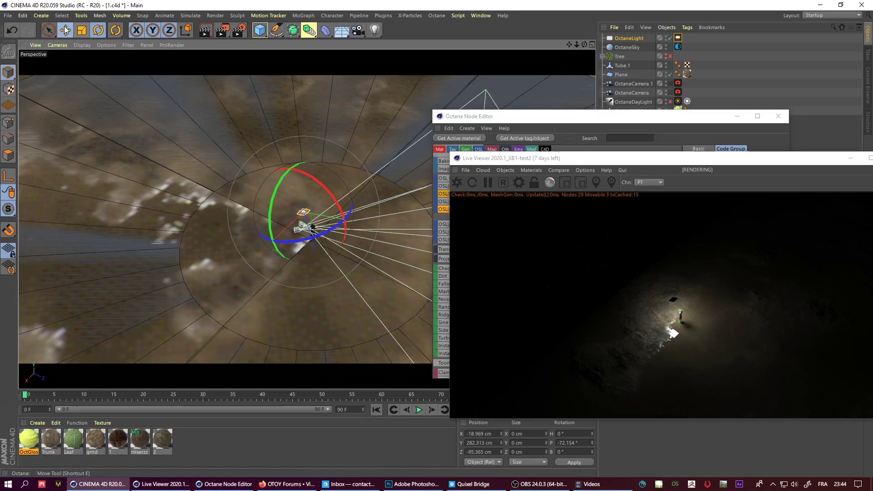
{"action": "left_click", "coordinate": [65, 30]}
{"action": "left_click_drag", "start_coordinate": [330, 220], "coordinate": [338, 222]}
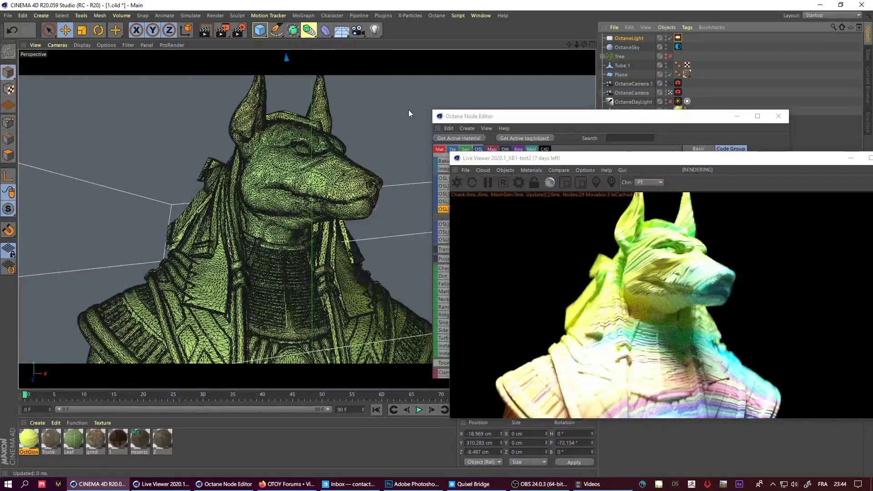
{"action": "mouse_move", "coordinate": [409, 114]}
{"action": "left_mouse_down"}
{"action": "mouse_move", "coordinate": [180, 142]}
{"action": "mouse_move", "coordinate": [167, 112]}
{"action": "left_mouse_up"}
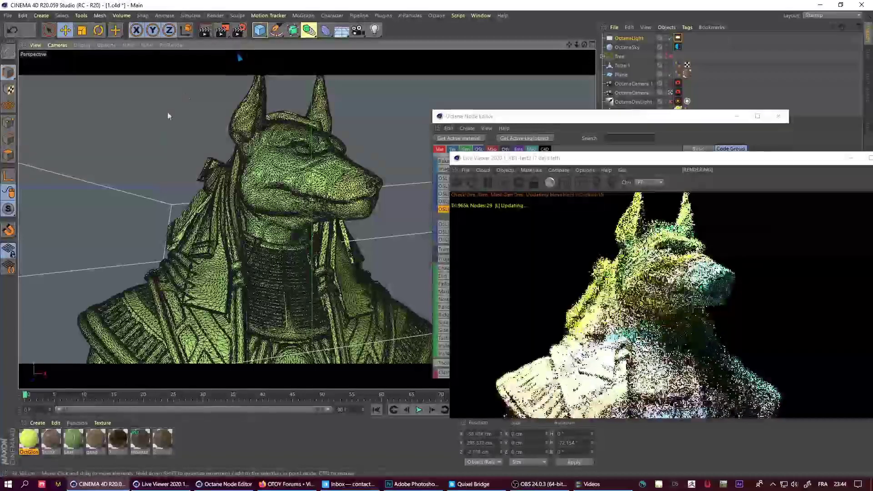
{"action": "left_click", "coordinate": [643, 151]}
Step: Set the OctaneLight's pitch to -13.154°, X to -86.575 cm and Z to 2.606 cm
{"action": "left_click", "coordinate": [778, 116]}
{"action": "left_click_drag", "start_coordinate": [728, 158], "coordinate": [322, 157]}
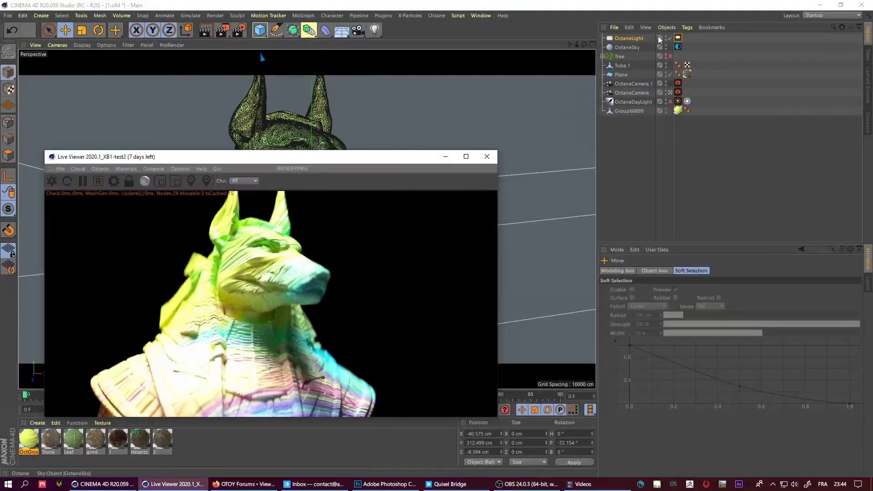
{"action": "left_click", "coordinate": [660, 39]}
{"action": "mouse_move", "coordinate": [763, 307]}
{"action": "left_mouse_down"}
{"action": "mouse_move", "coordinate": [763, 287]}
{"action": "mouse_move", "coordinate": [763, 303]}
{"action": "left_mouse_up"}
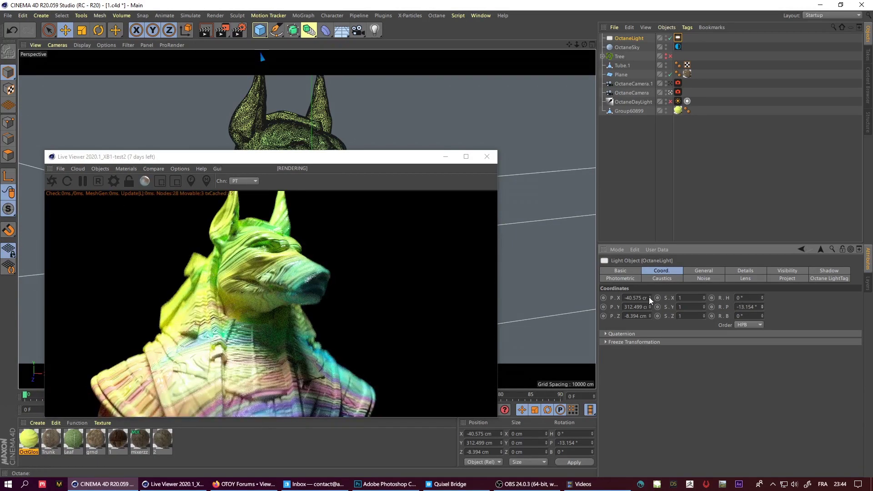
{"action": "left_click_drag", "start_coordinate": [651, 300], "coordinate": [651, 311]}
{"action": "left_click", "coordinate": [651, 318]}
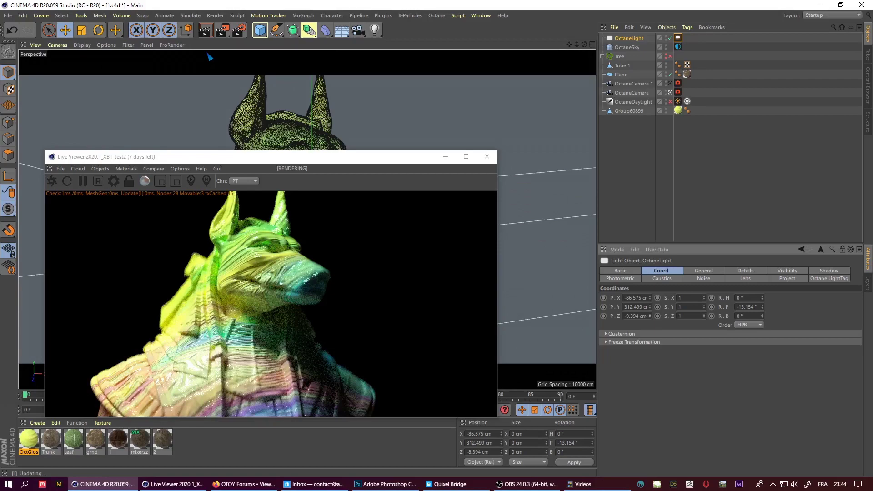
{"action": "left_click_drag", "start_coordinate": [209, 57], "coordinate": [201, 56]}
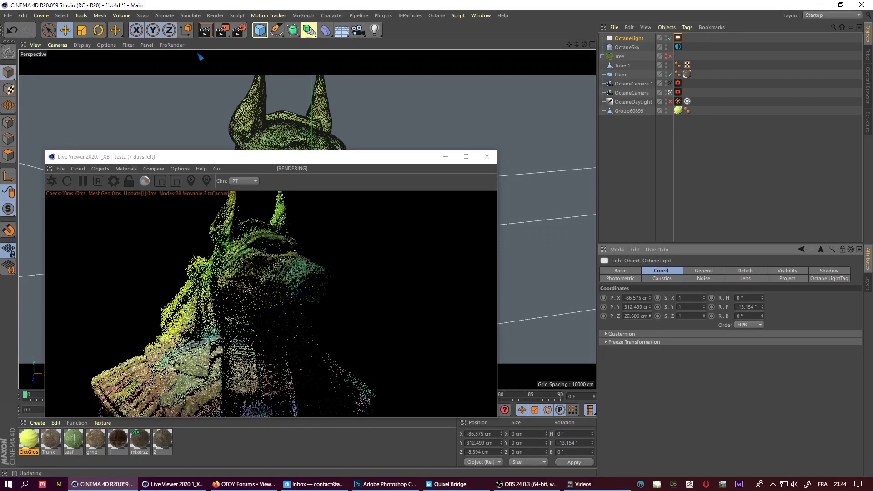
Step: Orbit the viewport around the fox bust to check the side lighting and reposition the render window
{"action": "left_click_drag", "start_coordinate": [371, 157], "coordinate": [454, 149]}
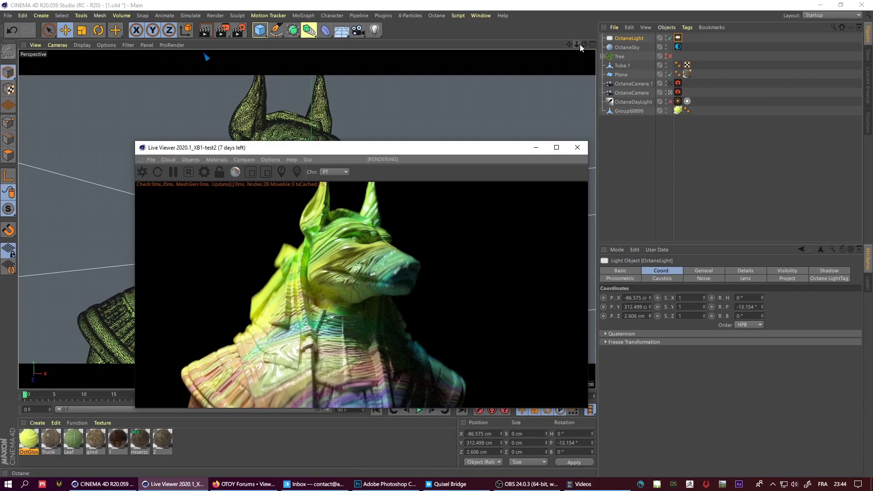
{"action": "left_click_drag", "start_coordinate": [568, 44], "coordinate": [560, 54]}
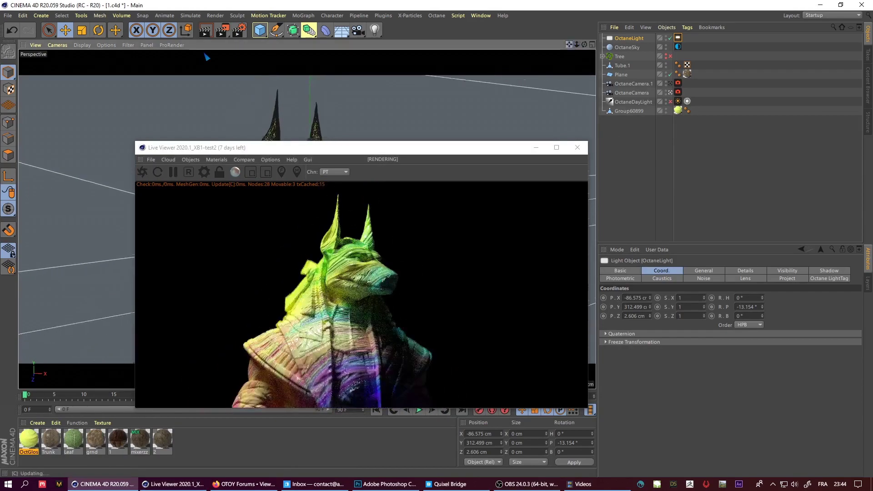
{"action": "left_click_drag", "start_coordinate": [207, 57], "coordinate": [226, 57], "text": "alt"}
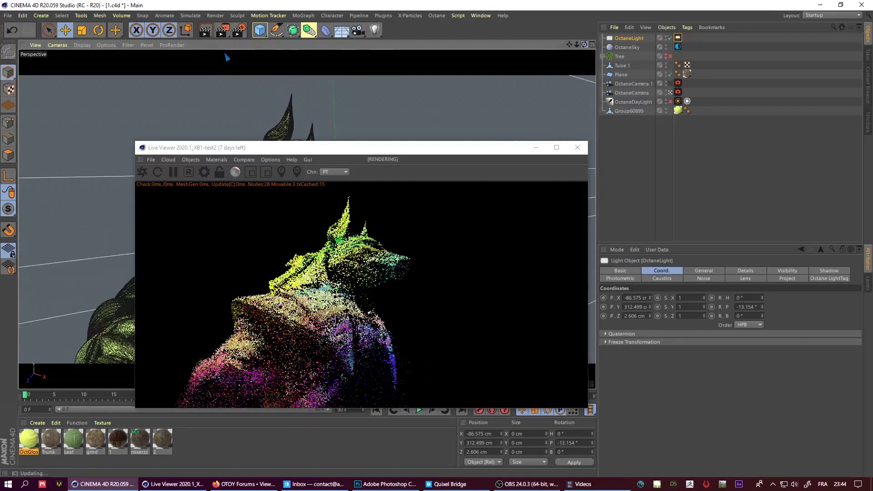
{"action": "left_click_drag", "start_coordinate": [584, 45], "coordinate": [585, 50]}
{"action": "left_click_drag", "start_coordinate": [205, 57], "coordinate": [217, 57], "text": "alt"}
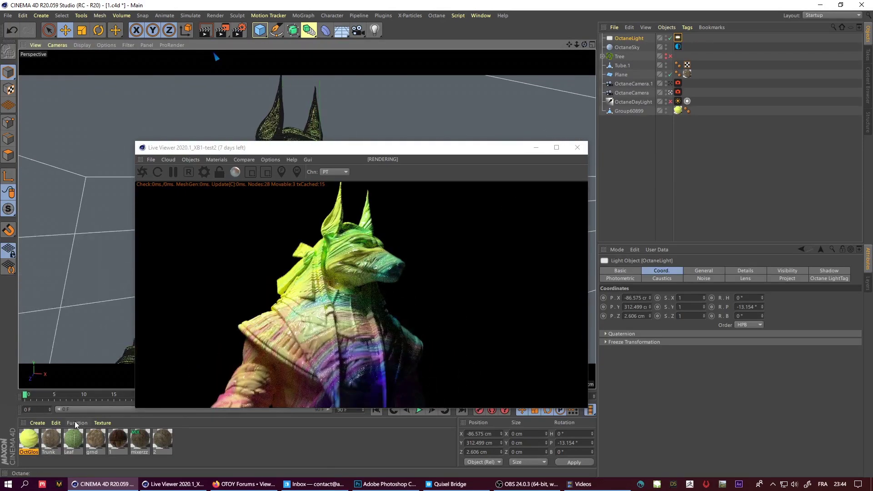
{"action": "double_click", "coordinate": [28, 439]}
{"action": "left_click", "coordinate": [416, 61]}
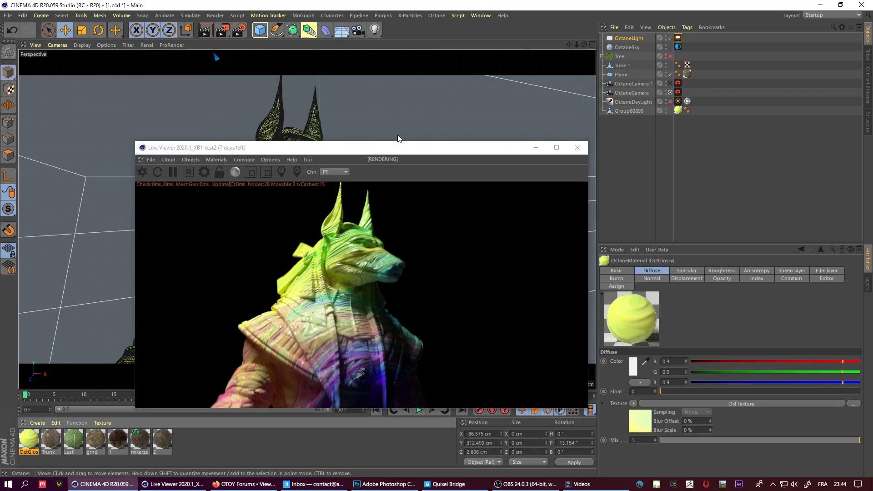
{"action": "left_click_drag", "start_coordinate": [397, 148], "coordinate": [666, 243]}
Step: Delete the fox model, add a sphere, and delete the Tube.1 dome and the Plane
{"action": "left_click", "coordinate": [614, 111]}
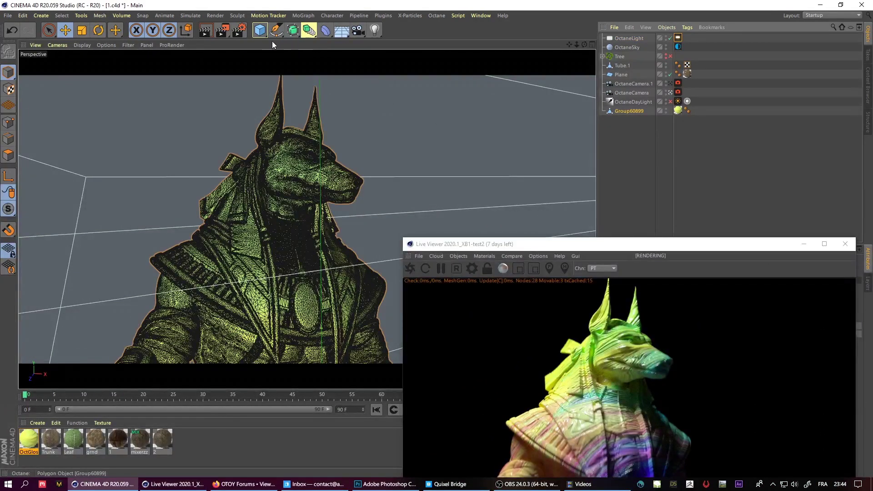
{"action": "key", "text": "Delete"}
{"action": "left_click_drag", "start_coordinate": [266, 35], "coordinate": [443, 55]}
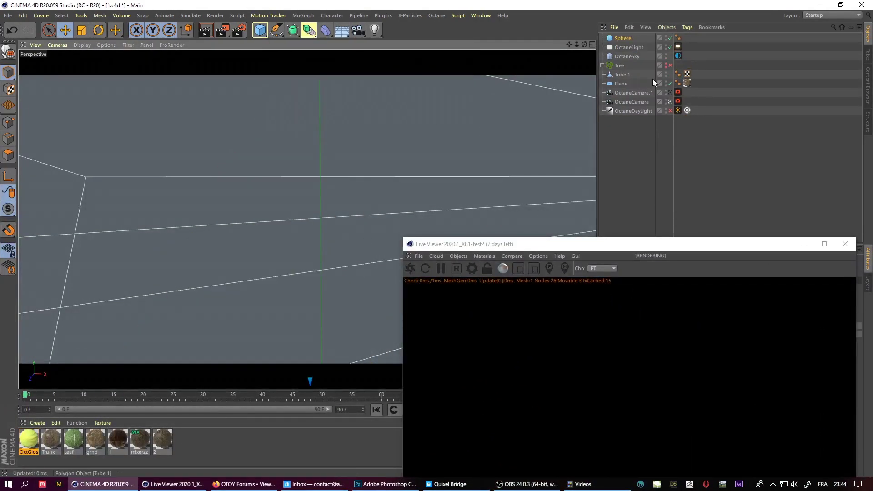
{"action": "left_click", "coordinate": [670, 101]}
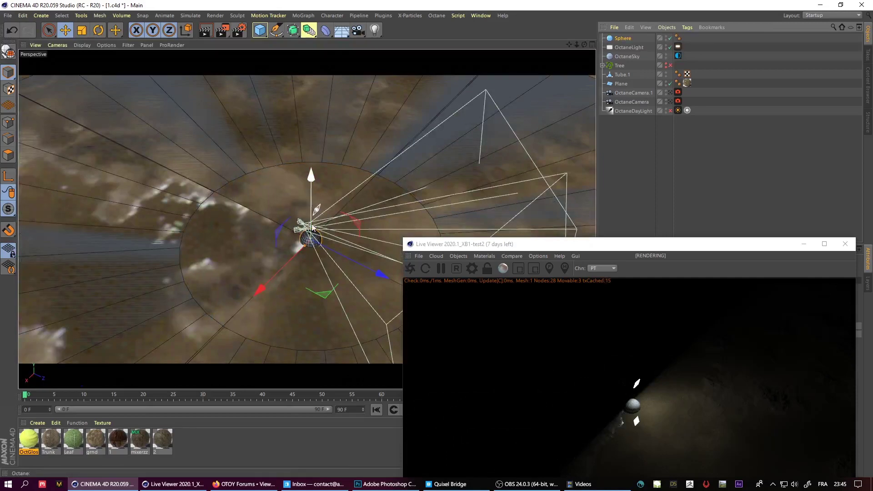
{"action": "left_click", "coordinate": [355, 233]}
{"action": "key", "text": "Delete"}
{"action": "left_click", "coordinate": [325, 241]}
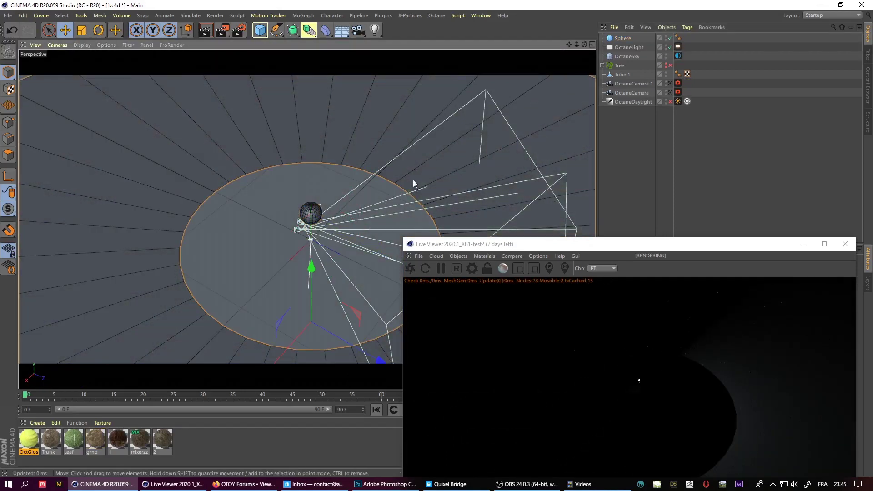
{"action": "key", "text": "Delete"}
{"action": "scroll", "coordinate": [316, 219], "scroll_direction": "up", "scroll_amount": 6}
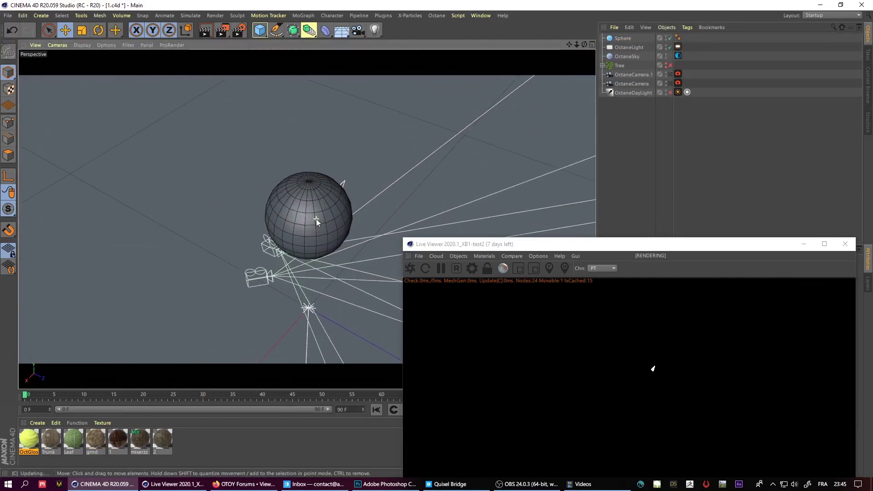
Step: Move the OctaneLight up out of the sphere, then select the Sphere
{"action": "left_click", "coordinate": [629, 47]}
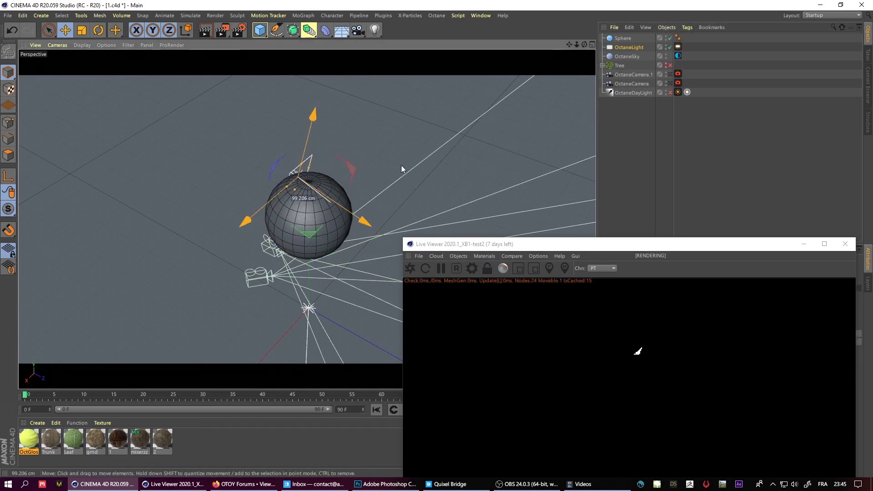
{"action": "left_click_drag", "start_coordinate": [401, 167], "coordinate": [365, 109]}
{"action": "scroll", "coordinate": [326, 208], "scroll_direction": "up", "scroll_amount": 4}
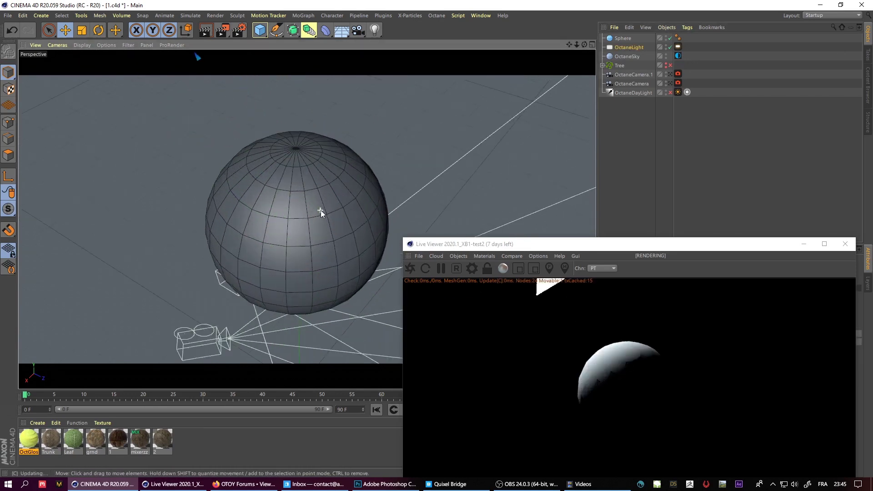
{"action": "left_click", "coordinate": [622, 39]}
{"action": "left_click_drag", "start_coordinate": [645, 246], "coordinate": [391, 254]}
Step: Set the sphere's Segments to 100
{"action": "left_click", "coordinate": [648, 271]}
{"action": "type", "text": "10"}
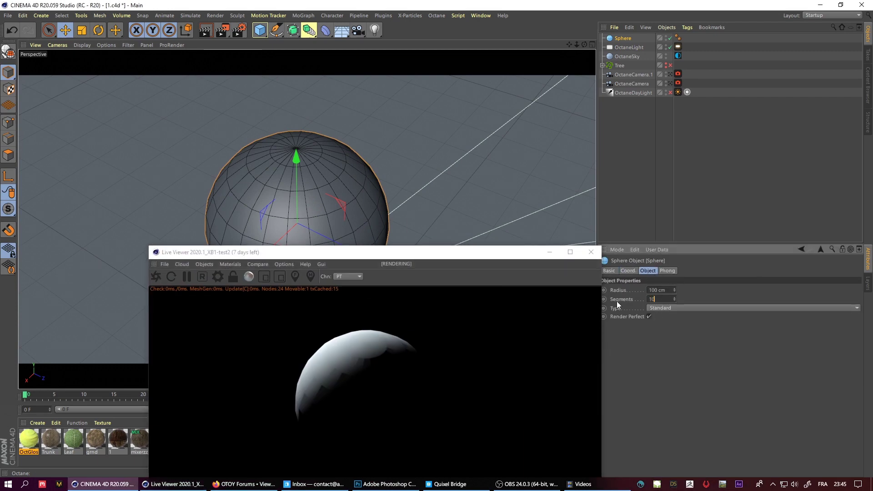
{"action": "type", "text": "0"}
{"action": "key", "text": "Return"}
{"action": "mouse_move", "coordinate": [584, 44]}
{"action": "left_mouse_down"}
{"action": "mouse_move", "coordinate": [569, 46]}
{"action": "mouse_move", "coordinate": [579, 34]}
{"action": "left_mouse_up"}
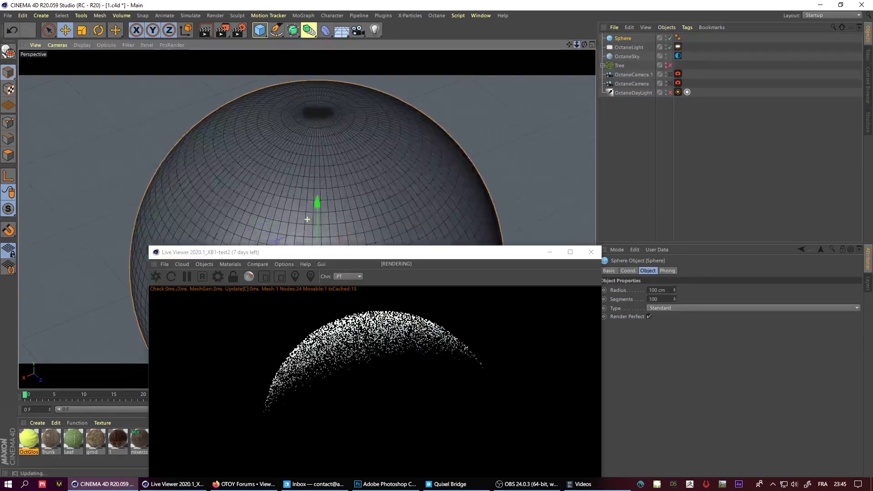
Step: Apply the OctGlossy material to the sphere and change its material type to Diffuse
{"action": "left_click_drag", "start_coordinate": [449, 254], "coordinate": [494, 142]}
{"action": "left_click_drag", "start_coordinate": [29, 439], "coordinate": [387, 300]}
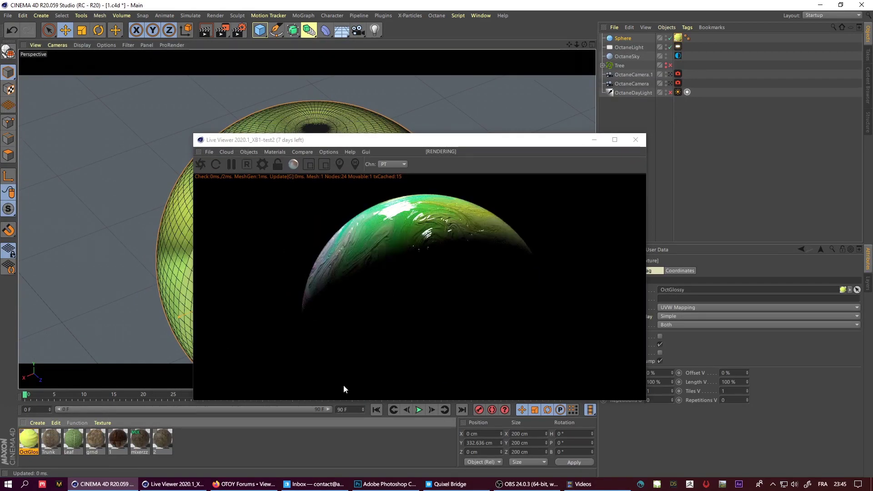
{"action": "double_click", "coordinate": [29, 439]}
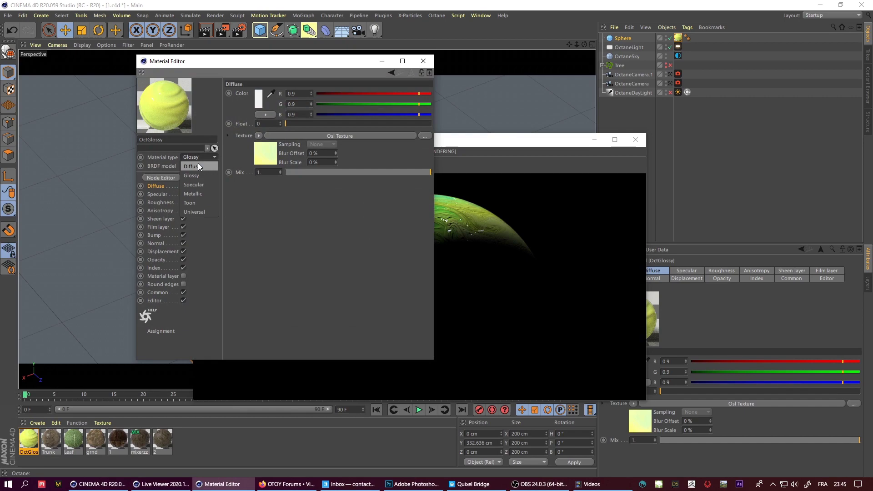
{"action": "left_click", "coordinate": [198, 166]}
{"action": "left_click", "coordinate": [479, 149]}
{"action": "left_click", "coordinate": [423, 61]}
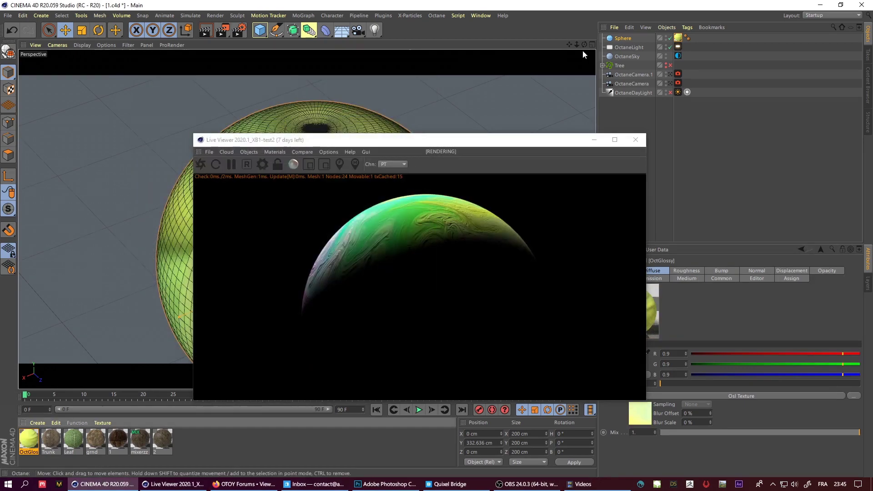
Step: Add a second Octane light from the Live Viewer's Objects > Lights menu
{"action": "left_click_drag", "start_coordinate": [585, 45], "coordinate": [552, 54]}
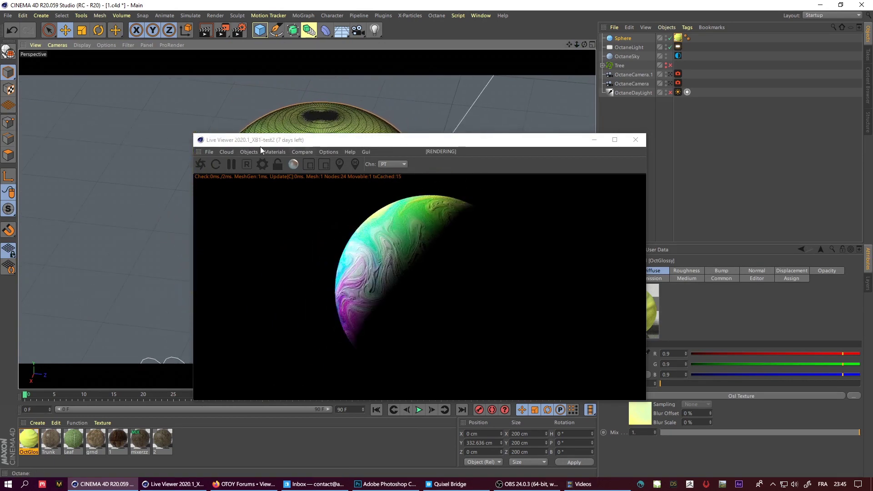
{"action": "left_click", "coordinate": [248, 152]}
{"action": "mouse_move", "coordinate": [269, 190]}
{"action": "left_click", "coordinate": [345, 214]}
{"action": "left_click_drag", "start_coordinate": [408, 141], "coordinate": [444, 331]}
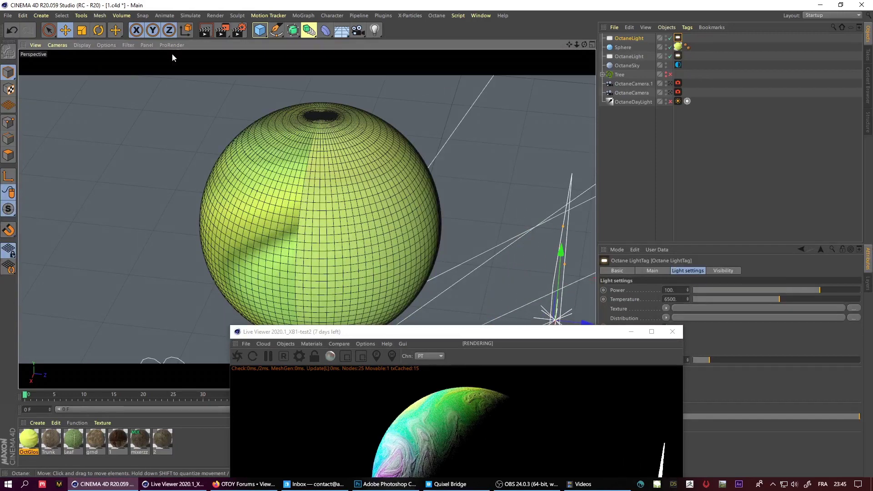
Step: Rotate the new OctaneLight to about 130° pitch
{"action": "left_click", "coordinate": [85, 30]}
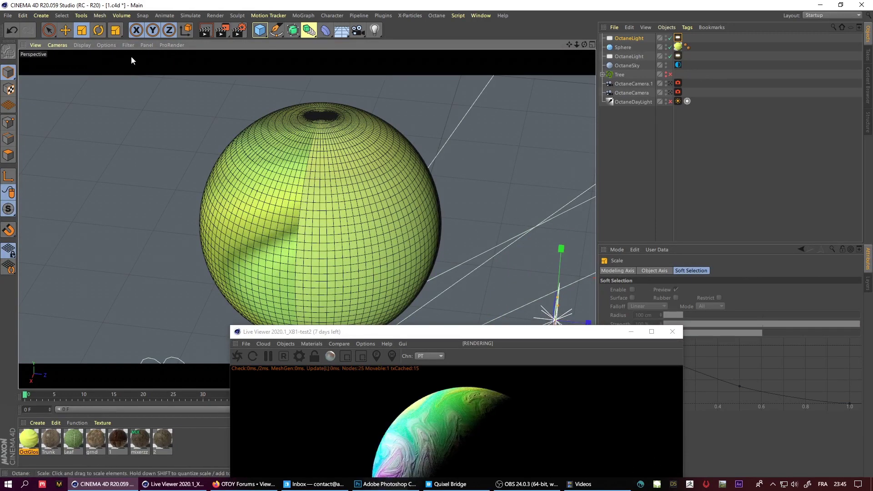
{"action": "left_click_drag", "start_coordinate": [551, 281], "coordinate": [564, 300]}
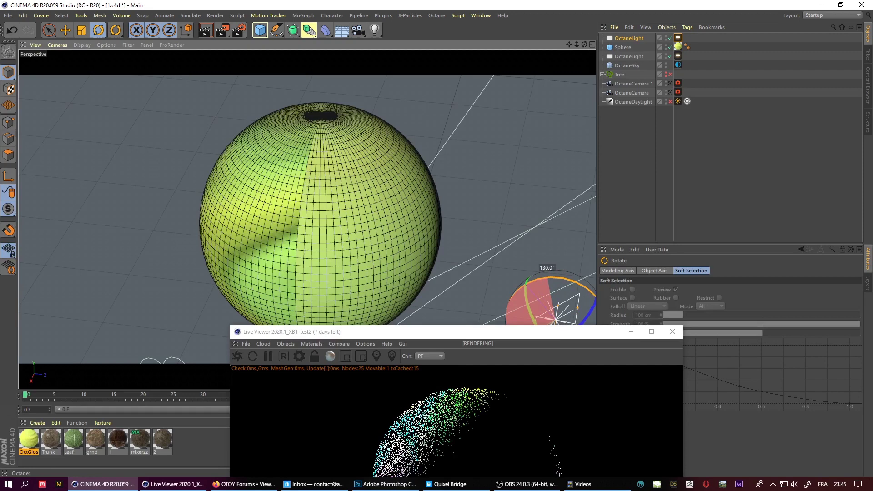
{"action": "left_click_drag", "start_coordinate": [541, 333], "coordinate": [318, 132]}
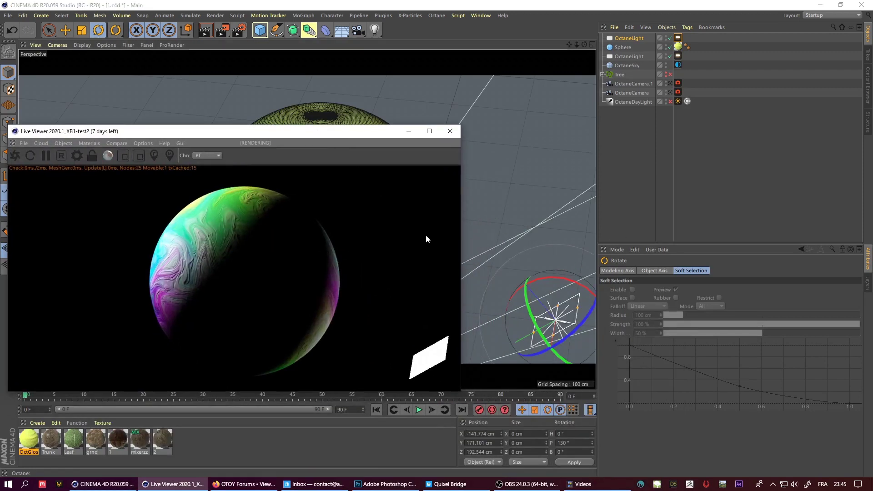
Step: Set the sphere's Segments to 300
{"action": "key", "text": "e"}
{"action": "key", "text": "Down"}
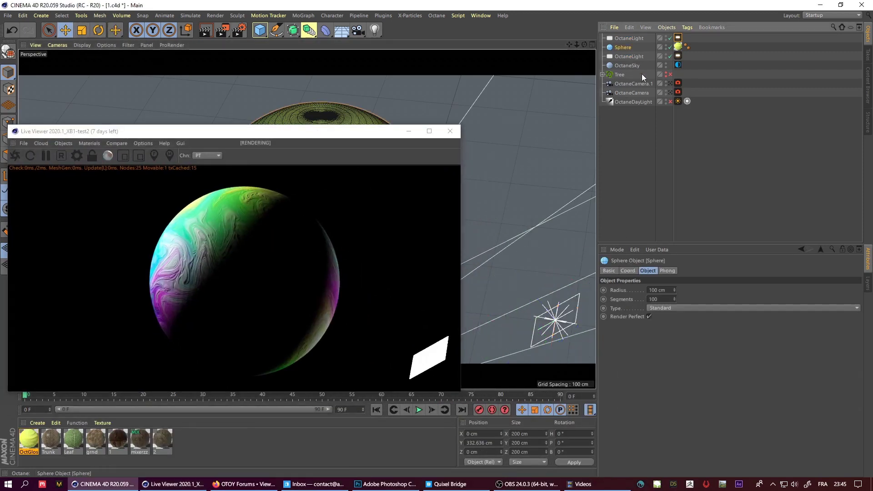
{"action": "double_click", "coordinate": [659, 299]}
{"action": "type", "text": "300"}
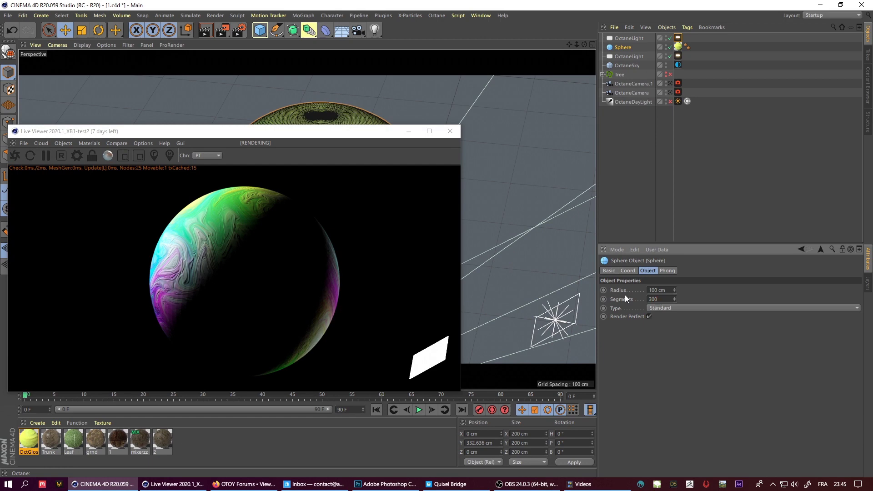
{"action": "key", "text": "Return"}
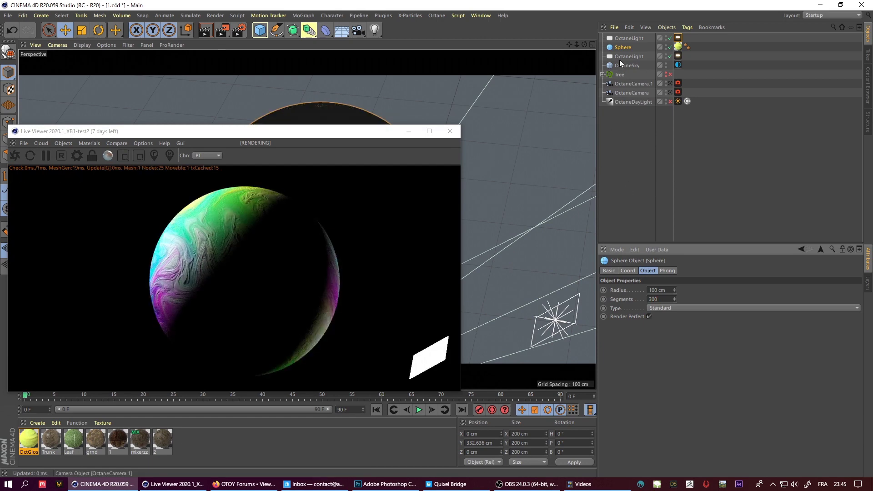
Step: Reorder the OctaneLight below Sphere and move it to X 156.373 cm on the sphere's right
{"action": "left_click", "coordinate": [625, 49]}
{"action": "left_click_drag", "start_coordinate": [357, 136], "coordinate": [297, 145]}
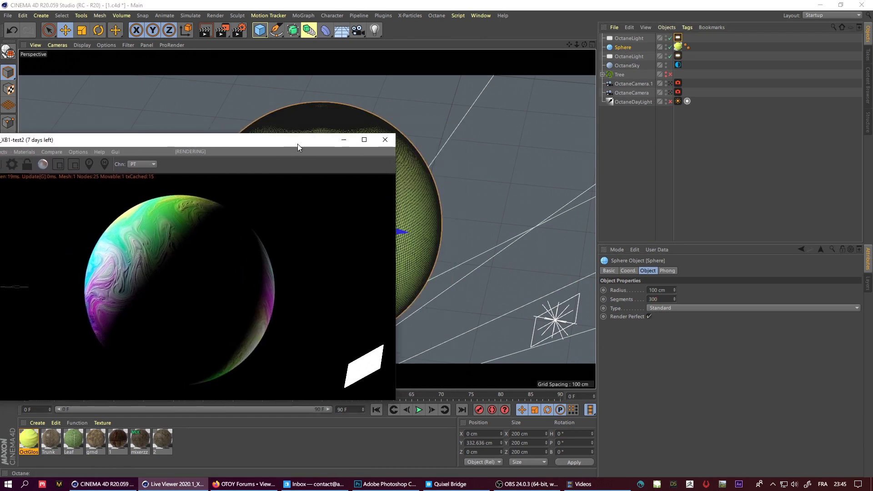
{"action": "left_click", "coordinate": [631, 39]}
{"action": "left_click_drag", "start_coordinate": [632, 53], "coordinate": [633, 53]}
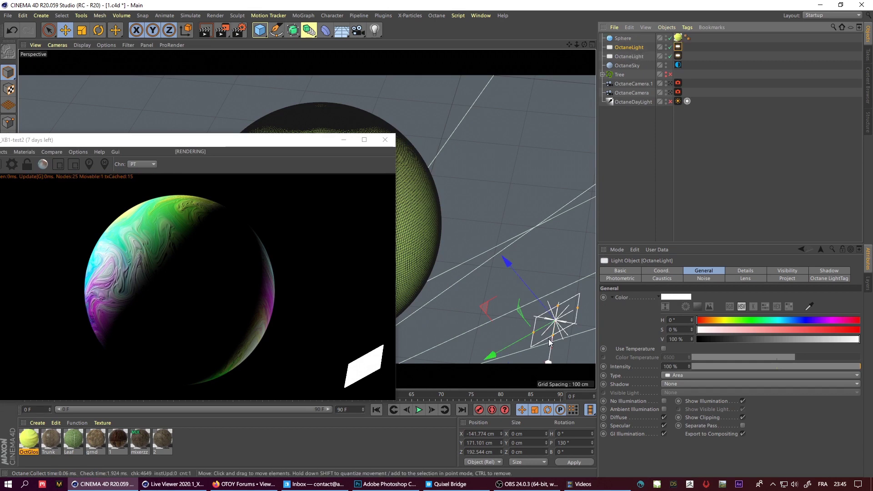
{"action": "left_click_drag", "start_coordinate": [549, 342], "coordinate": [532, 396]}
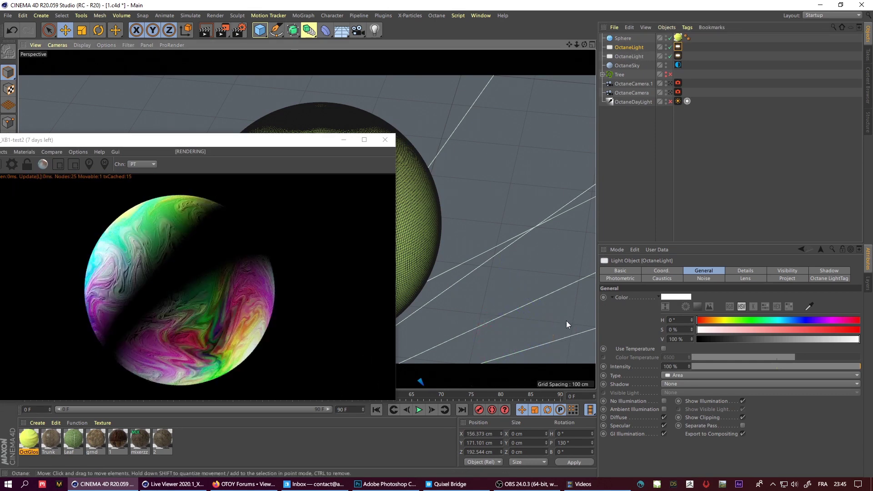
Step: Turn the sphere's heading to 164°
{"action": "left_click", "coordinate": [677, 47]}
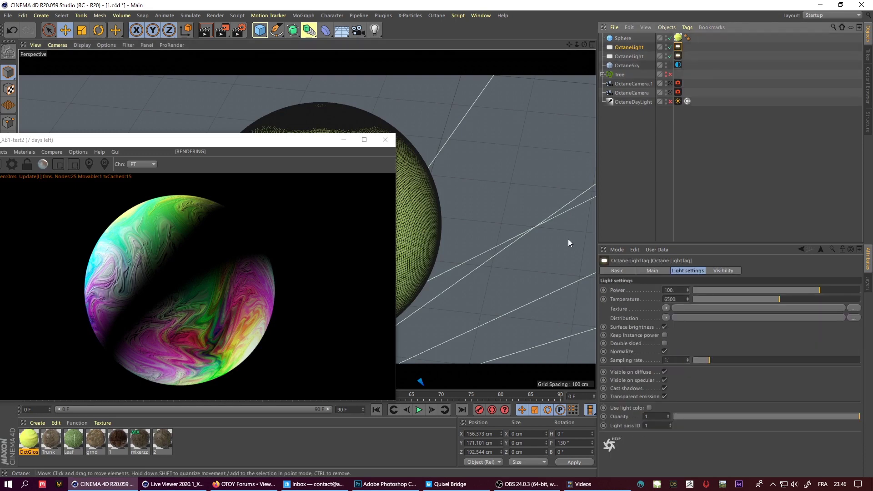
{"action": "left_click", "coordinate": [622, 38]}
{"action": "left_click", "coordinate": [633, 272]}
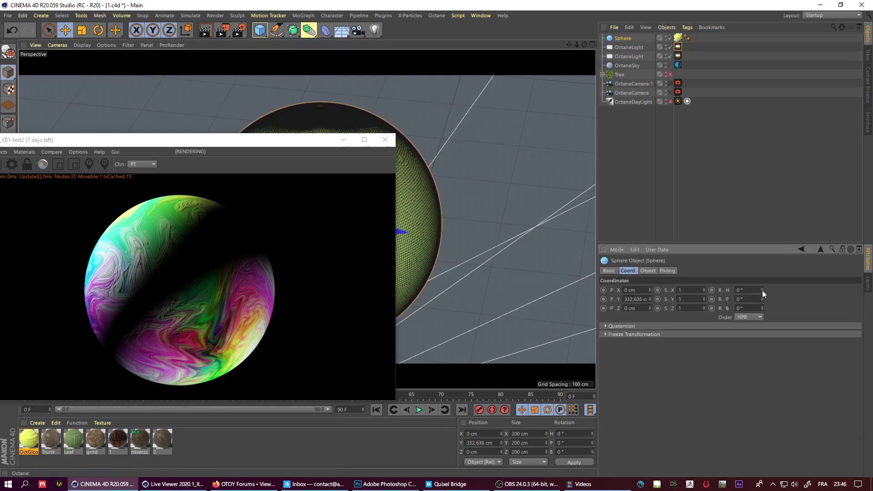
{"action": "left_click_drag", "start_coordinate": [762, 290], "coordinate": [763, 296]}
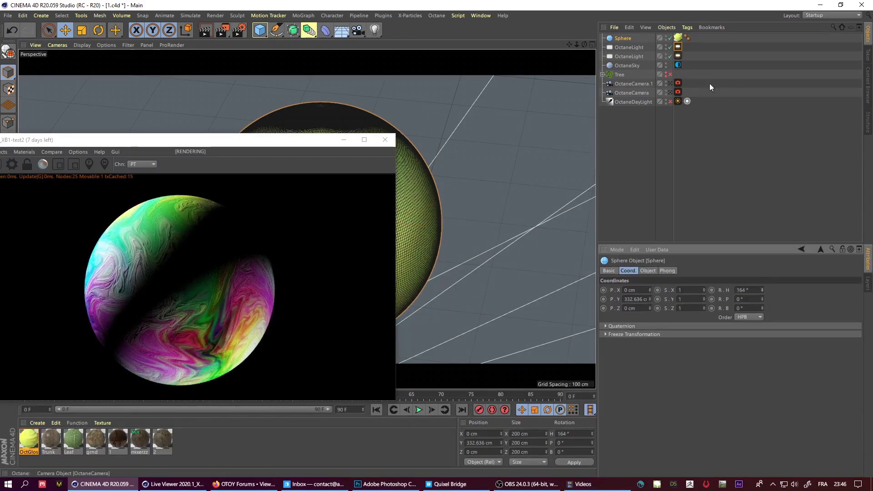
Step: Shift the sphere's texture to X -8.818, Y 342.063, Z 15.468 cm and switch off both OctaneLights
{"action": "left_click", "coordinate": [678, 38]}
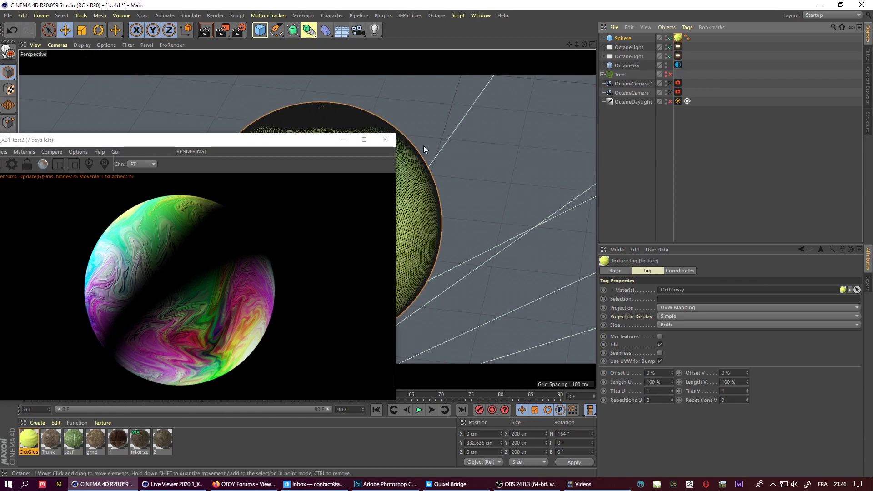
{"action": "left_click_drag", "start_coordinate": [424, 145], "coordinate": [459, 247]}
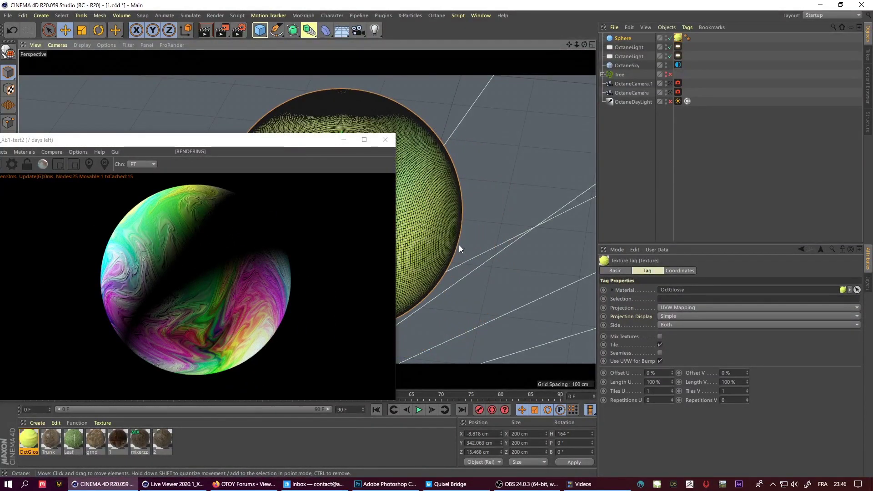
{"action": "left_click", "coordinate": [669, 47]}
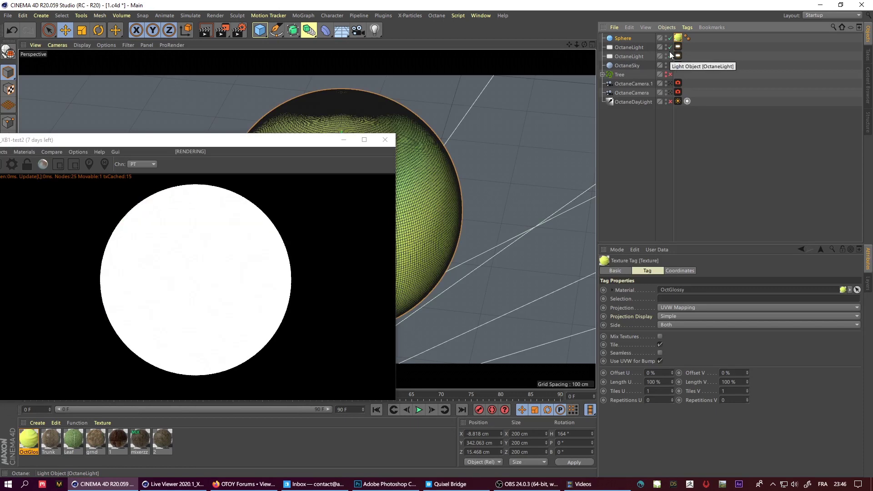
{"action": "left_click", "coordinate": [669, 56]}
Step: Re-enable both OctaneLights and lower the first light's Power to 2.891519
{"action": "left_click", "coordinate": [669, 55]}
{"action": "left_click", "coordinate": [669, 47]}
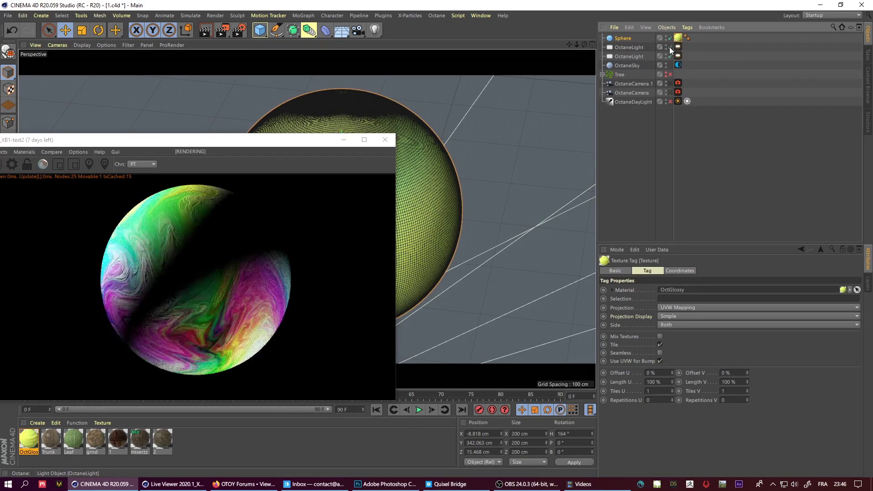
{"action": "left_click", "coordinate": [678, 47]}
{"action": "left_click_drag", "start_coordinate": [804, 290], "coordinate": [785, 291]}
Step: Zoom in on the sphere's top and lock the Live Viewer to that framing
{"action": "left_click_drag", "start_coordinate": [369, 140], "coordinate": [597, 157]}
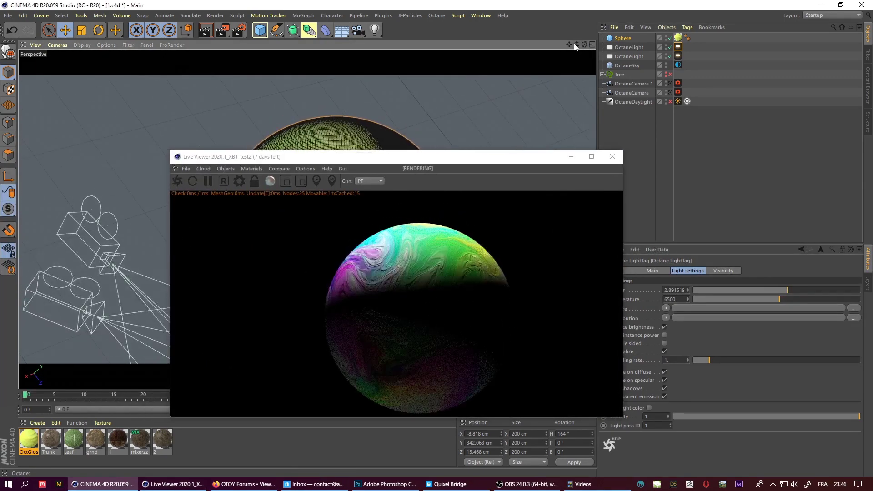
{"action": "left_click_drag", "start_coordinate": [576, 44], "coordinate": [580, 46]}
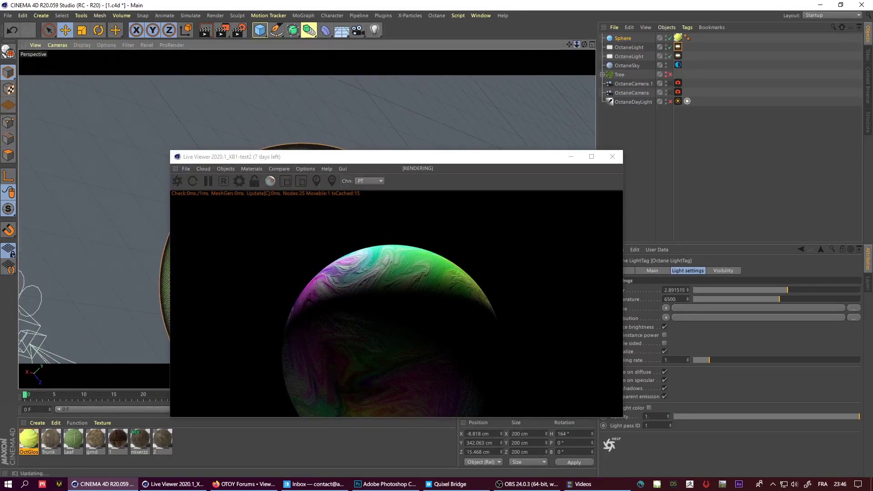
{"action": "left_click", "coordinate": [505, 226]}
{"action": "left_click_drag", "start_coordinate": [505, 224], "coordinate": [488, 260]}
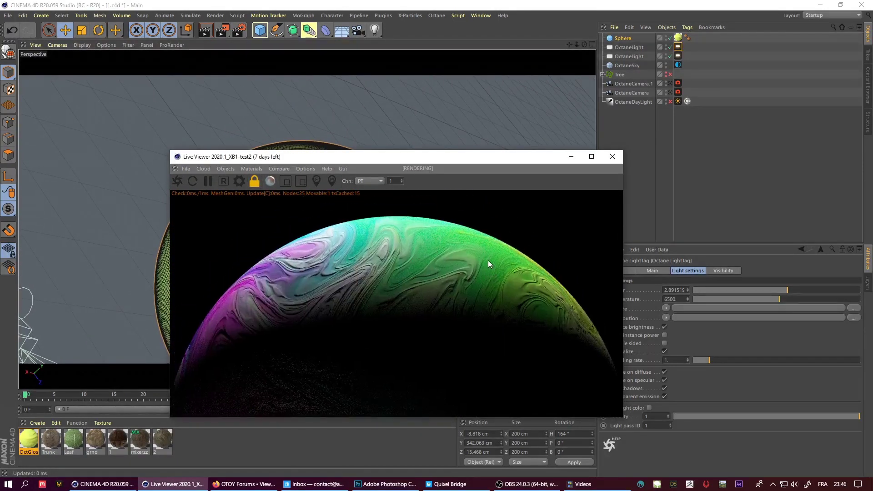
Step: Open the OctGlossy material's node graph beside the render
{"action": "double_click", "coordinate": [29, 439]}
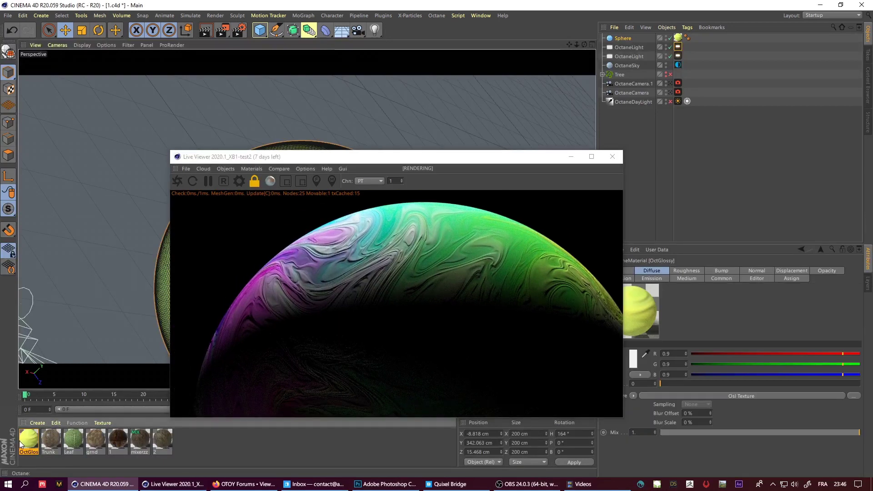
{"action": "left_click_drag", "start_coordinate": [308, 69], "coordinate": [588, 100]}
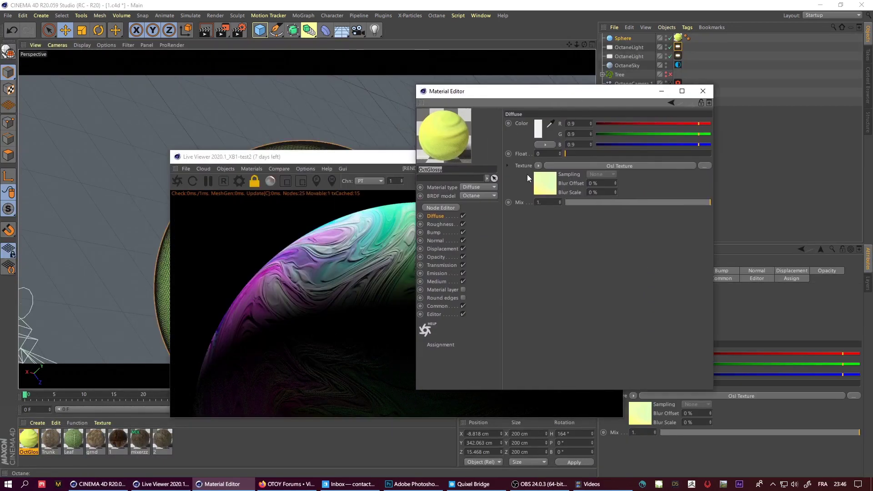
{"action": "left_click", "coordinate": [445, 207]}
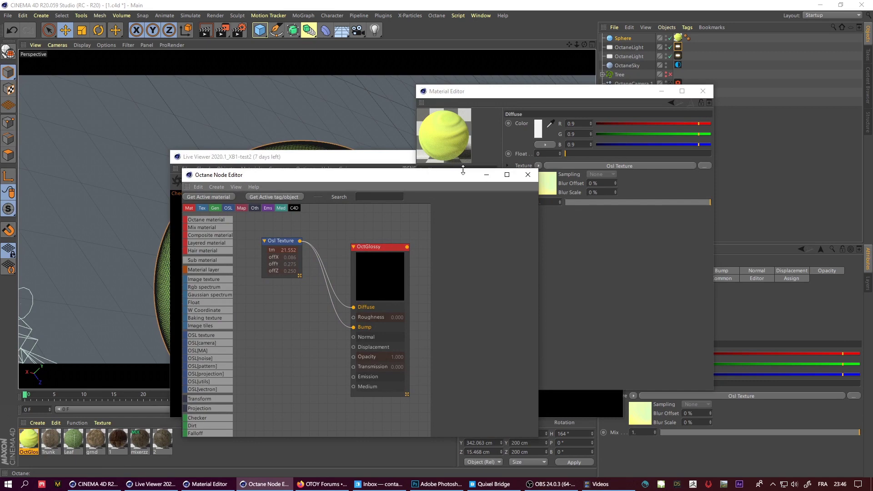
{"action": "left_click_drag", "start_coordinate": [378, 179], "coordinate": [590, 179]}
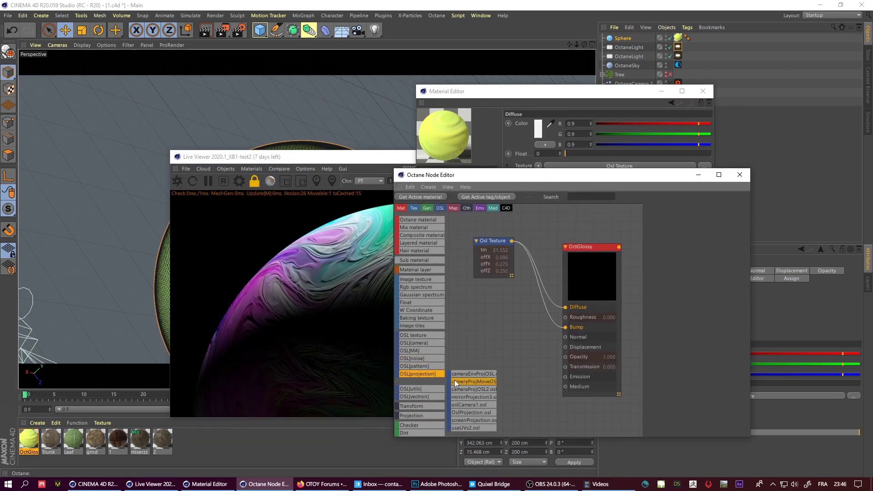
Step: Add paintColors.osl and paintColors2.osl pattern nodes to the graph
{"action": "mouse_move", "coordinate": [424, 366]}
{"action": "scroll", "coordinate": [479, 403], "scroll_direction": "down", "scroll_amount": 2}
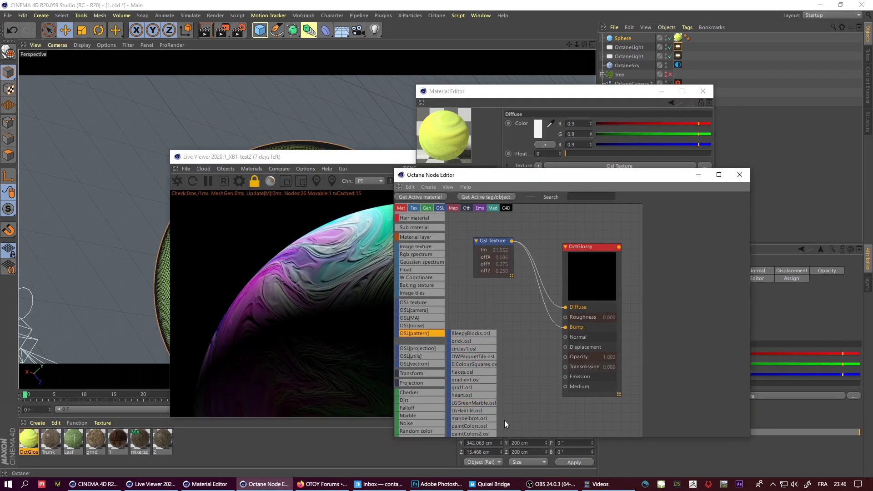
{"action": "scroll", "coordinate": [489, 424], "scroll_direction": "down", "scroll_amount": 1}
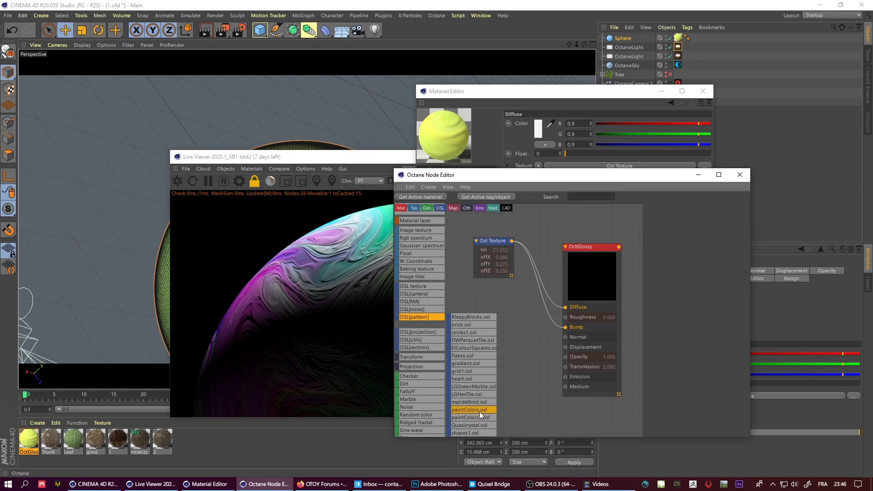
{"action": "mouse_move", "coordinate": [479, 412]}
{"action": "left_mouse_down"}
{"action": "mouse_move", "coordinate": [490, 311]}
{"action": "mouse_move", "coordinate": [476, 285]}
{"action": "left_mouse_up"}
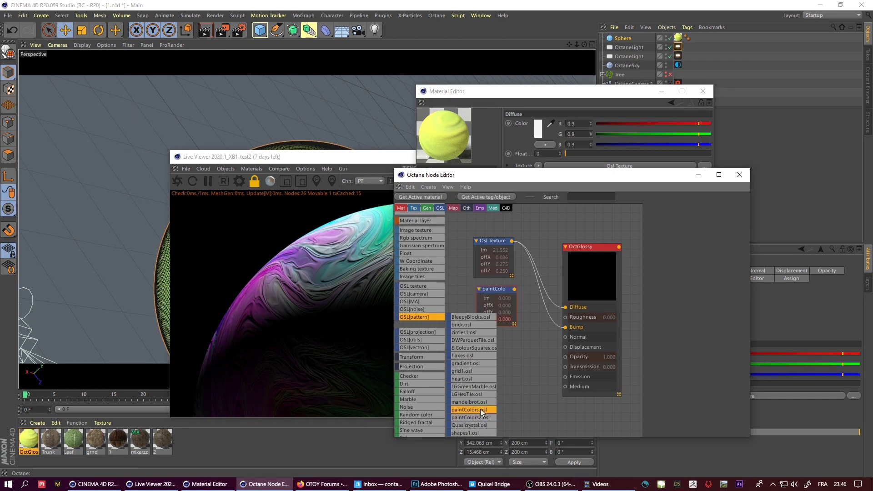
{"action": "mouse_move", "coordinate": [477, 419]}
{"action": "left_mouse_down"}
{"action": "mouse_move", "coordinate": [542, 372]}
{"action": "mouse_move", "coordinate": [503, 357]}
{"action": "mouse_move", "coordinate": [520, 337]}
{"action": "left_mouse_up"}
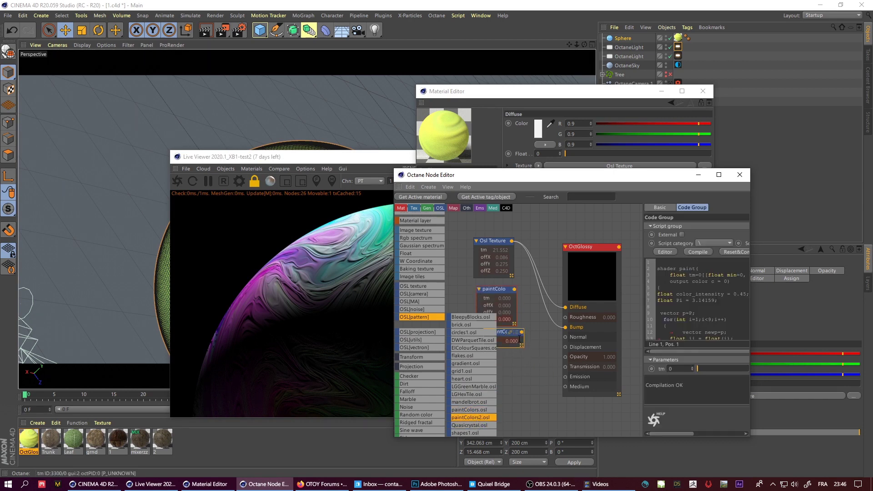
Step: Delete the old Osl Texture and paintColors nodes and wire the new OSL node to Diffuse and Bump
{"action": "left_click", "coordinate": [509, 291]}
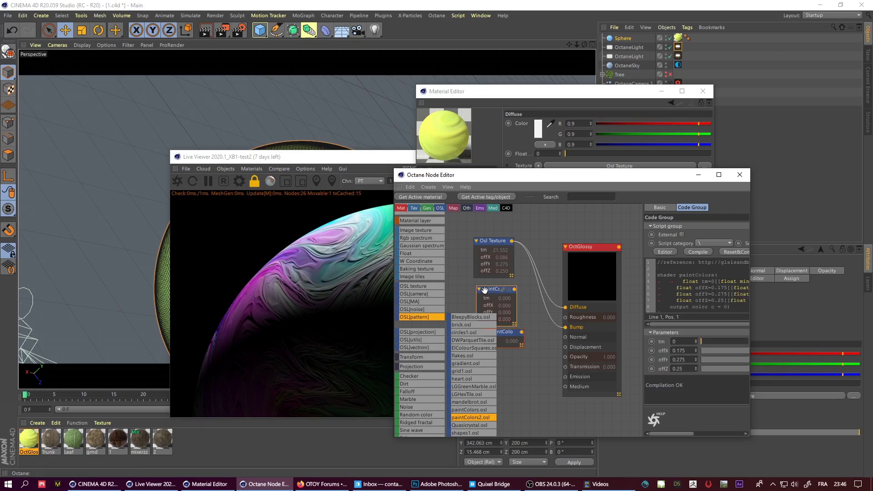
{"action": "key", "text": "Delete"}
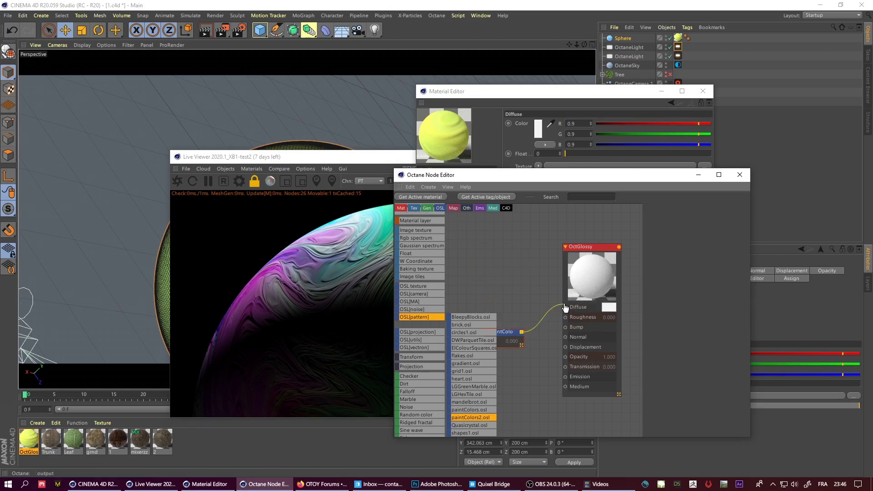
{"action": "left_click_drag", "start_coordinate": [563, 313], "coordinate": [565, 307]}
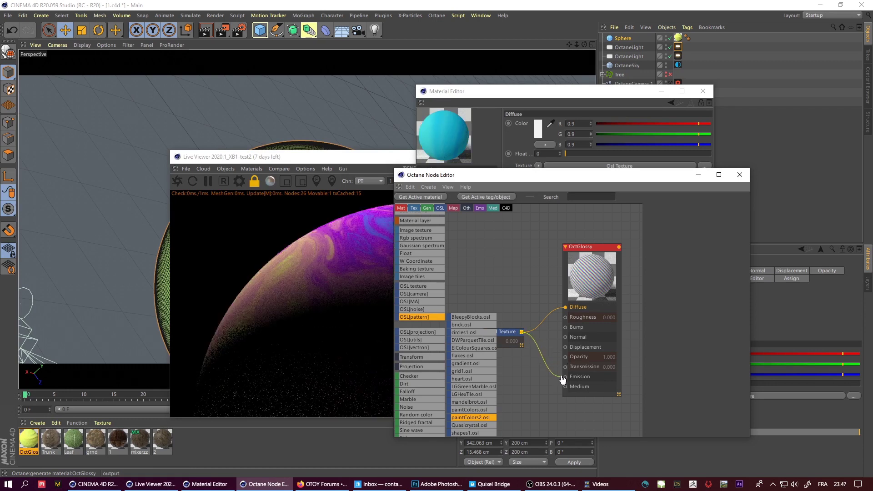
{"action": "left_click_drag", "start_coordinate": [566, 340], "coordinate": [565, 327]}
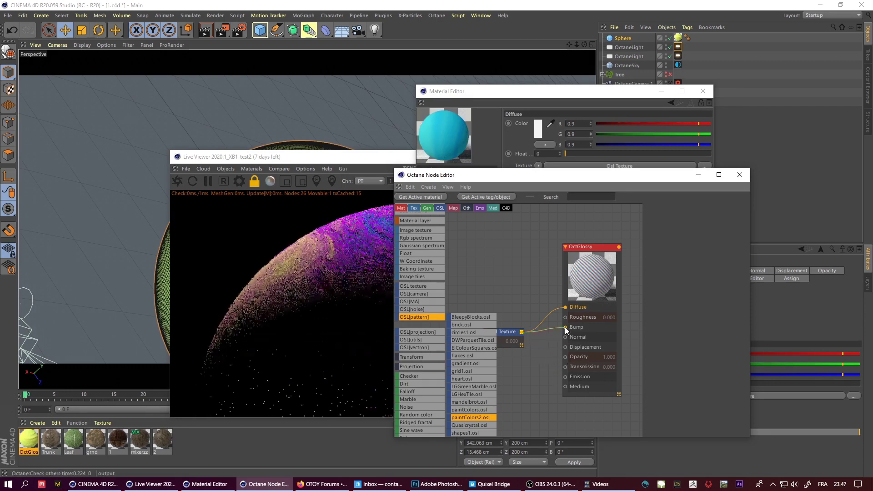
Step: Set the new OSL texture's tm value to about 14.89 for yellow-pink swirls
{"action": "left_click", "coordinate": [521, 333]}
{"action": "left_click_drag", "start_coordinate": [697, 369], "coordinate": [773, 375]}
{"action": "left_click_drag", "start_coordinate": [377, 164], "coordinate": [261, 151]}
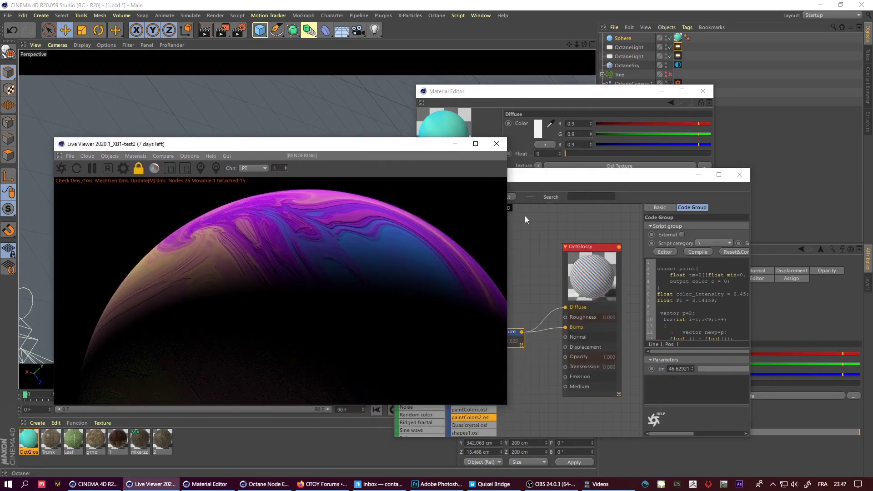
{"action": "left_click", "coordinate": [716, 377]}
{"action": "mouse_move", "coordinate": [716, 373]}
{"action": "left_mouse_down"}
{"action": "mouse_move", "coordinate": [727, 370]}
{"action": "mouse_move", "coordinate": [720, 371]}
{"action": "left_mouse_up"}
{"action": "left_click_drag", "start_coordinate": [585, 43], "coordinate": [533, 132]}
Step: Close the Material Editor and bring the Live Viewer render window to the front
{"action": "left_click_drag", "start_coordinate": [551, 96], "coordinate": [447, 167]}
{"action": "left_click", "coordinate": [593, 163]}
{"action": "left_click_drag", "start_coordinate": [590, 180], "coordinate": [550, 146]}
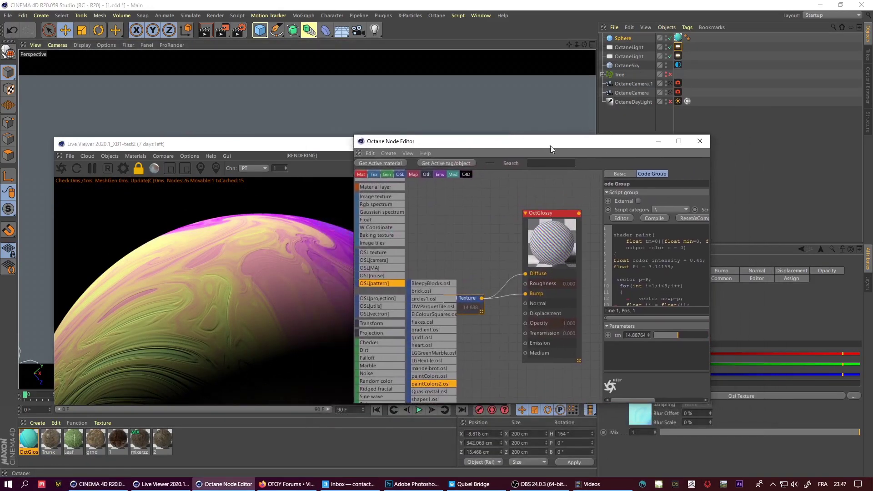
{"action": "left_click", "coordinate": [295, 144]}
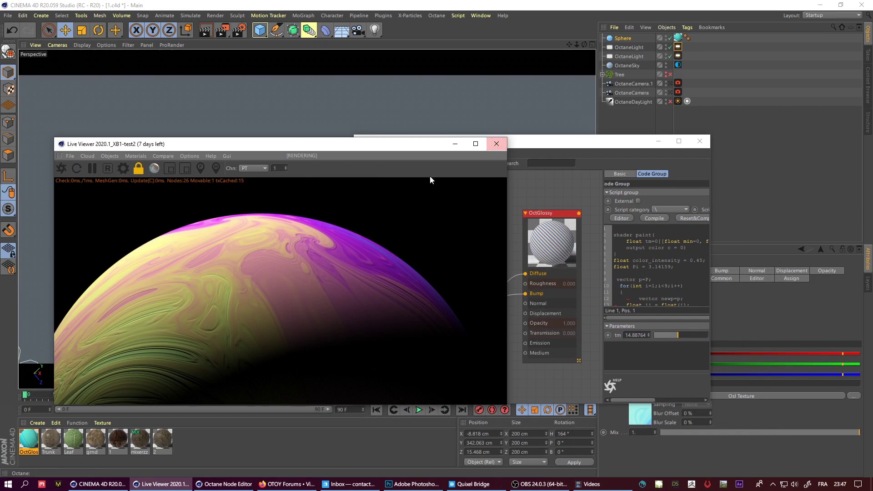
{"action": "left_click", "coordinate": [617, 41]}
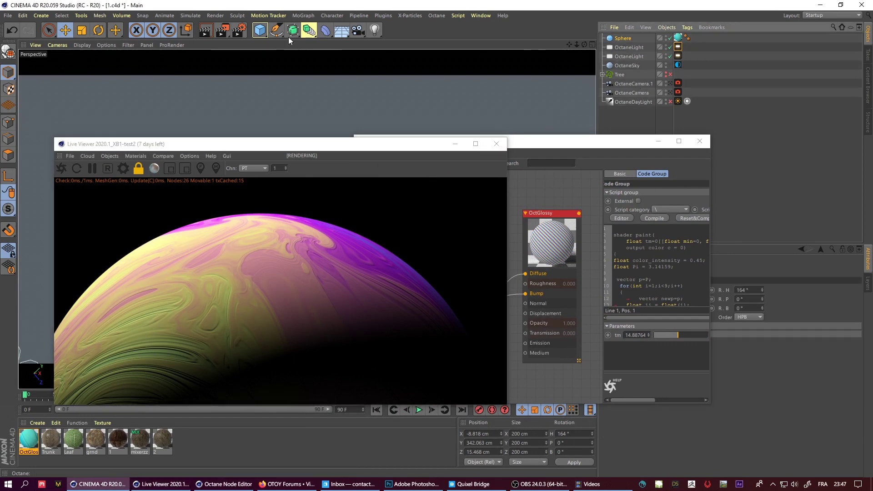
Step: Add an Octane Volume object and parent a duplicate of the Sphere under it
{"action": "left_click", "coordinate": [127, 156]}
{"action": "mouse_move", "coordinate": [116, 156]}
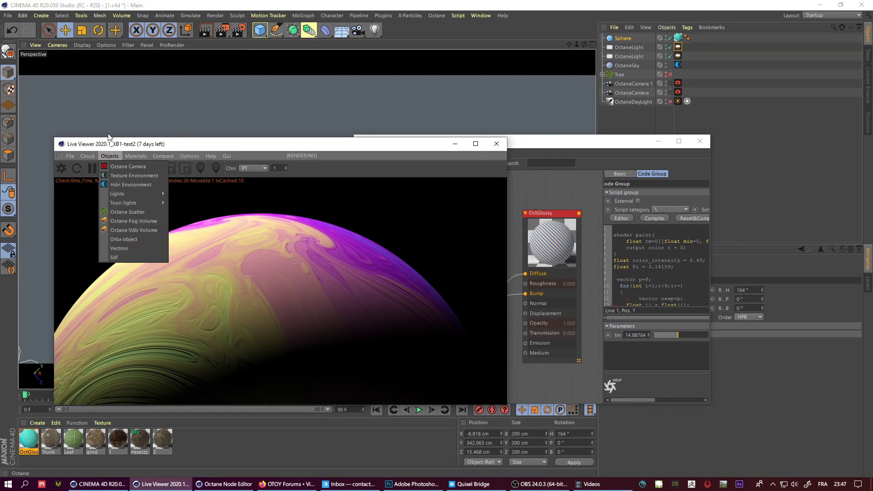
{"action": "left_click", "coordinate": [139, 226]}
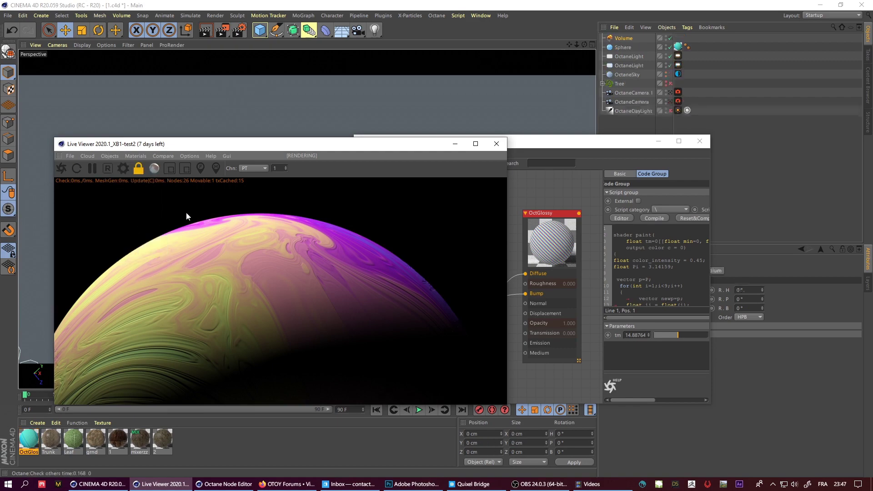
{"action": "left_click_drag", "start_coordinate": [623, 50], "coordinate": [630, 56], "text": "ctrl"}
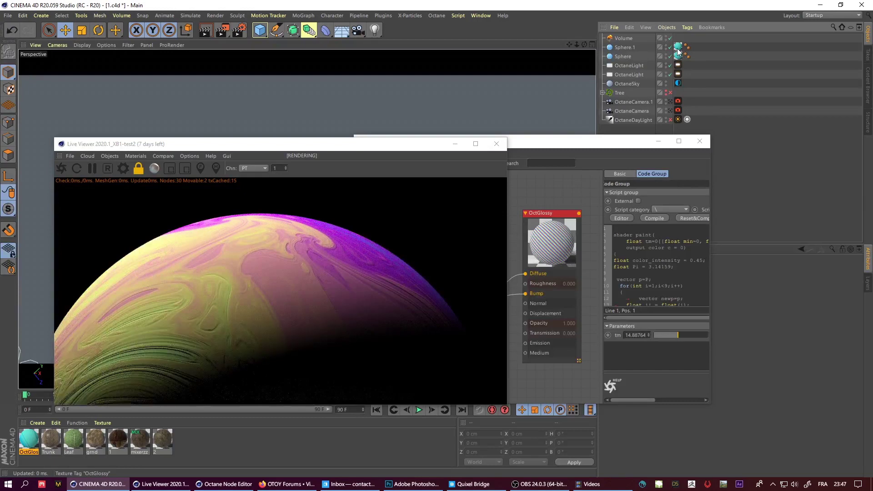
{"action": "left_click_drag", "start_coordinate": [678, 51], "coordinate": [630, 41], "text": "ctrl"}
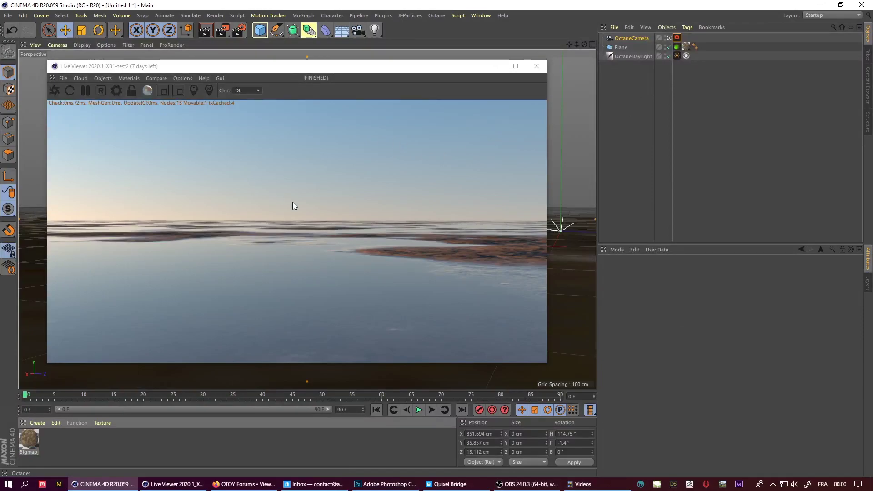
Step: Switch the Live Viewer channel from DL to PT and set daylight North Offset to about 0.23
{"action": "left_click", "coordinate": [241, 90]}
{"action": "left_click", "coordinate": [241, 106]}
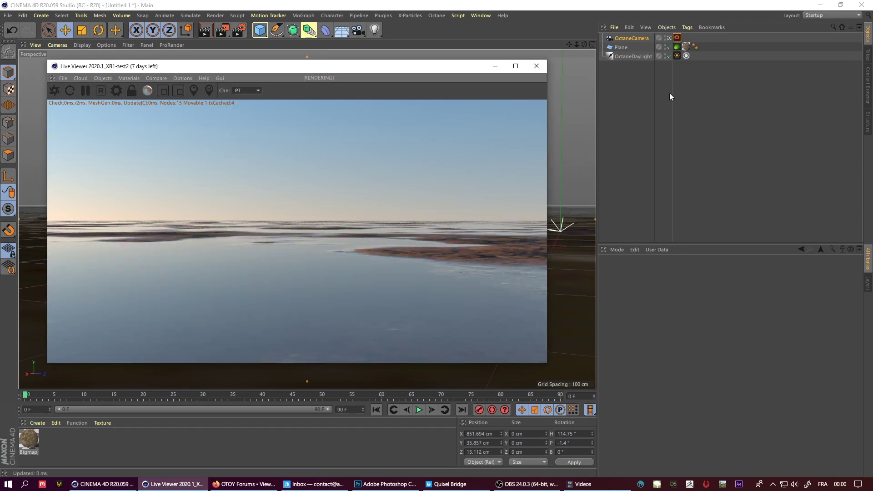
{"action": "left_click", "coordinate": [677, 56]}
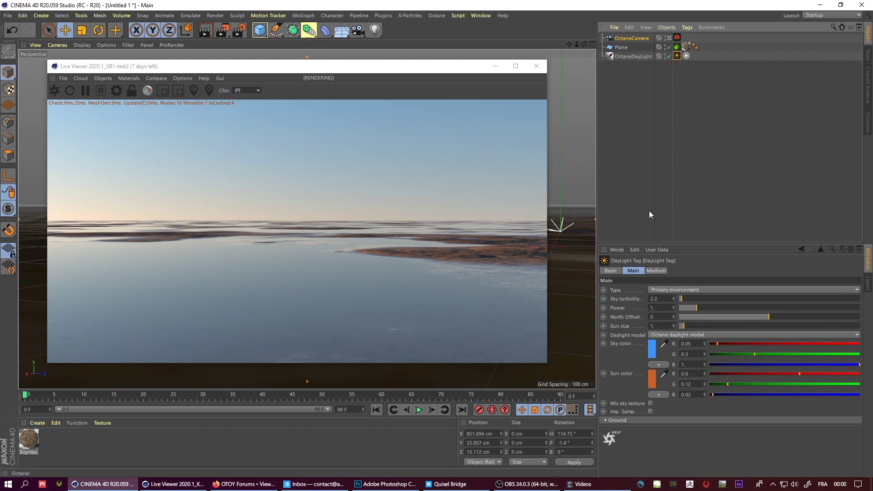
{"action": "left_click_drag", "start_coordinate": [762, 316], "coordinate": [790, 315]}
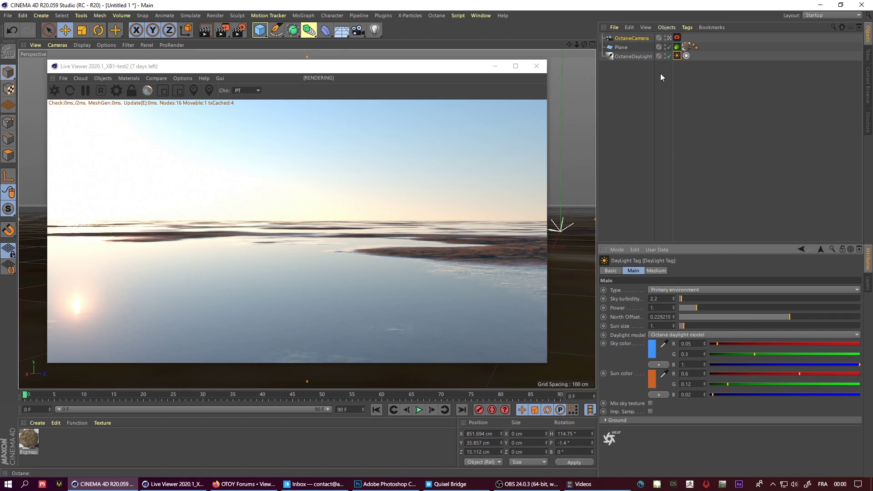
Step: Tilt the daylight sun's pitch to about -5° and move the camera to frame the sun
{"action": "left_click", "coordinate": [633, 56]}
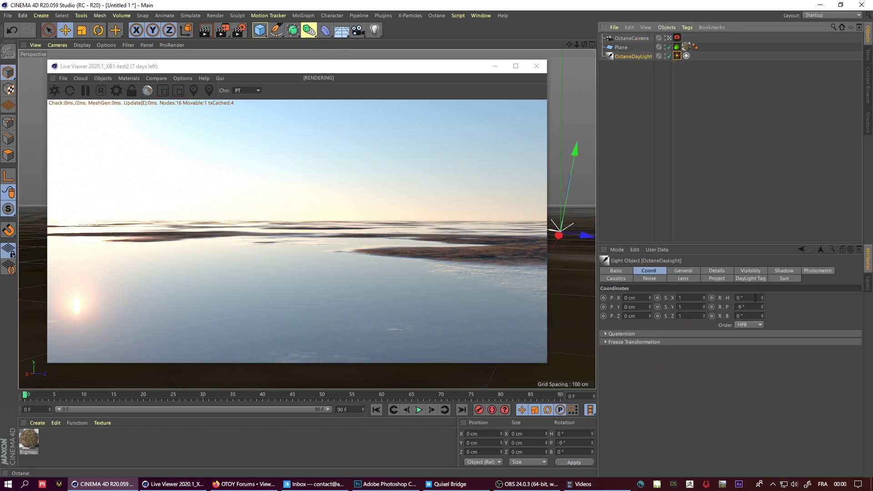
{"action": "left_click", "coordinate": [724, 306]}
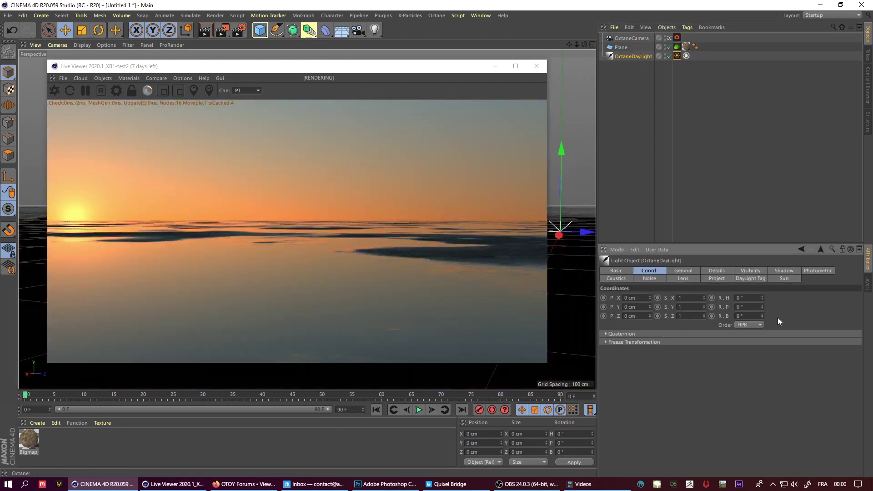
{"action": "left_click_drag", "start_coordinate": [763, 309], "coordinate": [762, 309]}
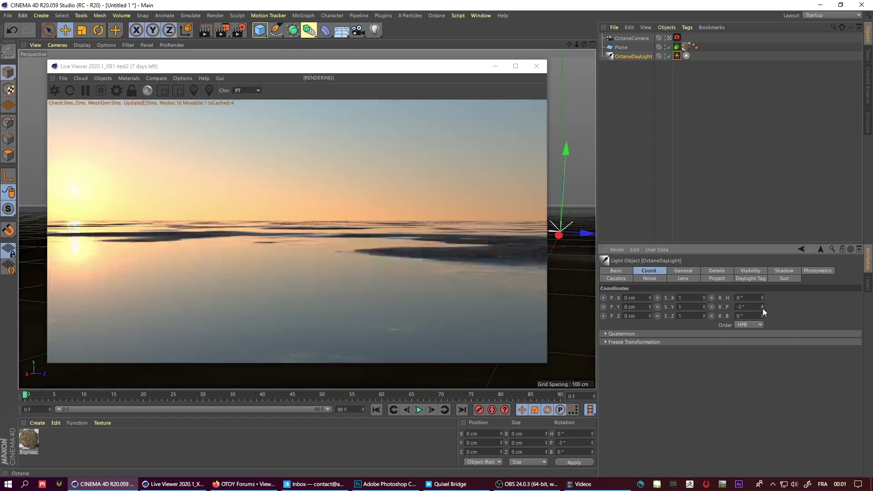
{"action": "left_click", "coordinate": [763, 308]}
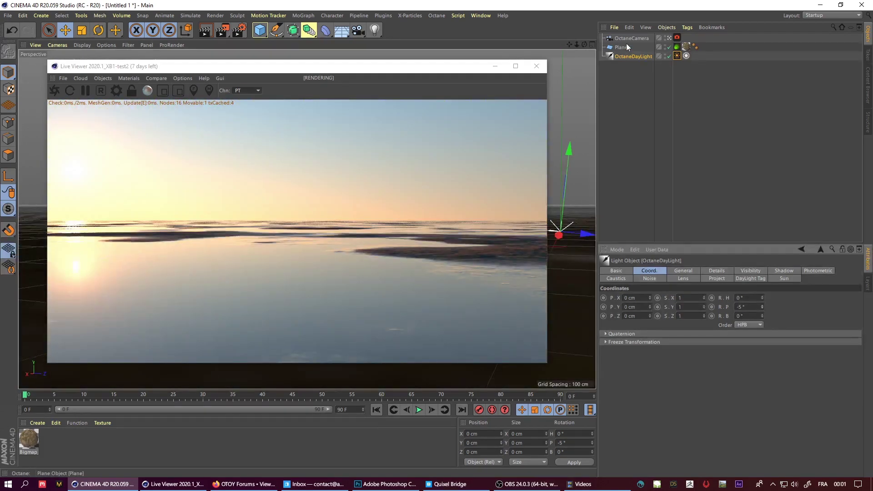
{"action": "left_click_drag", "start_coordinate": [581, 45], "coordinate": [257, 230]}
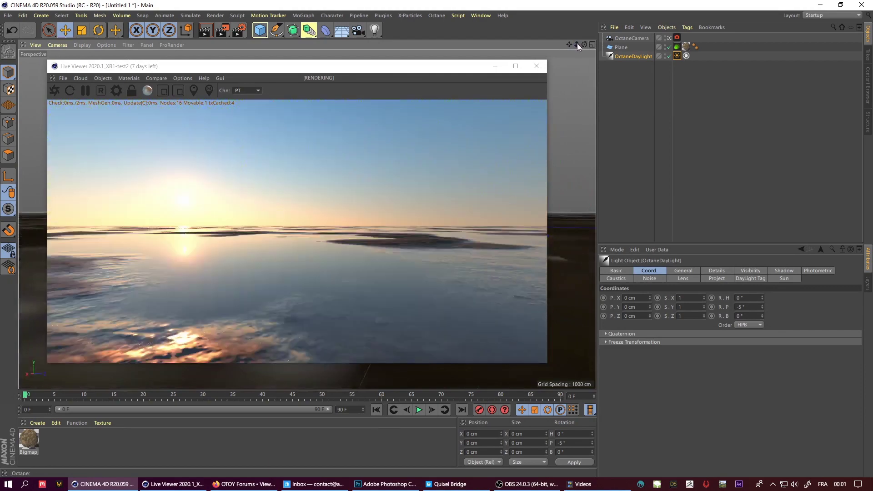
{"action": "left_click_drag", "start_coordinate": [390, 218], "coordinate": [382, 246]}
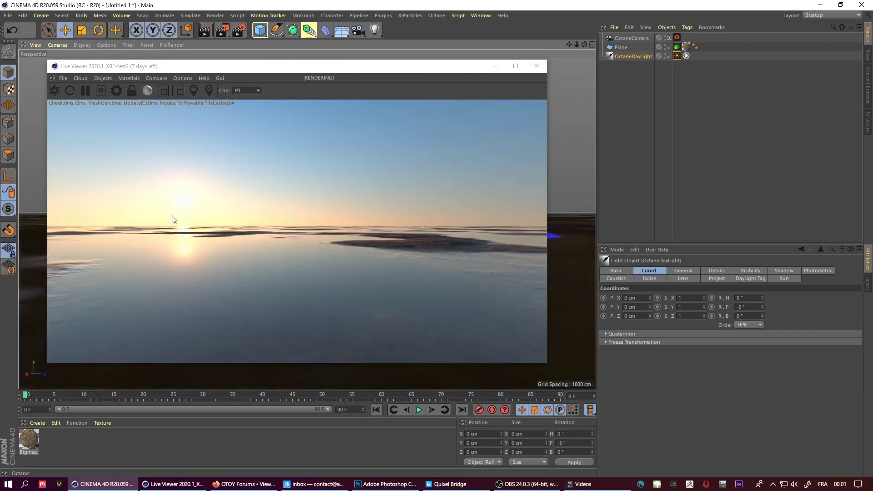
Step: Set the sun's pitch to 0° so it sits on the horizon as a sunset
{"action": "left_click", "coordinate": [763, 308]}
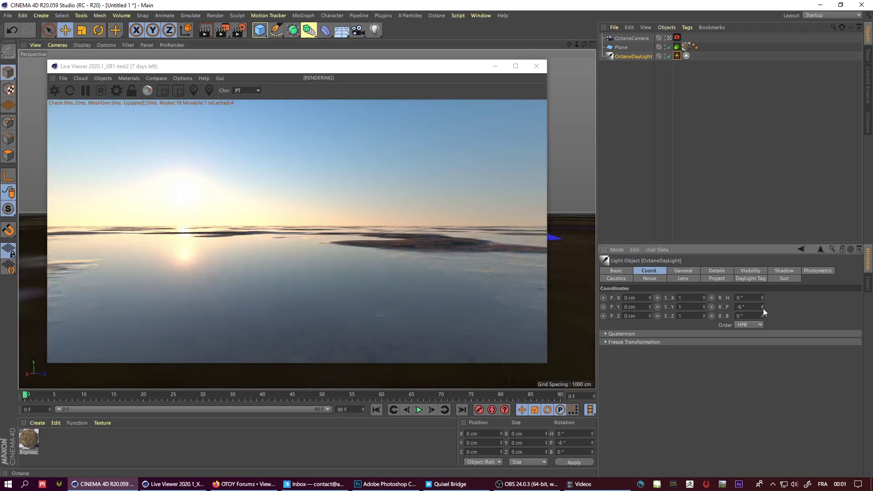
{"action": "left_click_drag", "start_coordinate": [763, 308], "coordinate": [763, 309]}
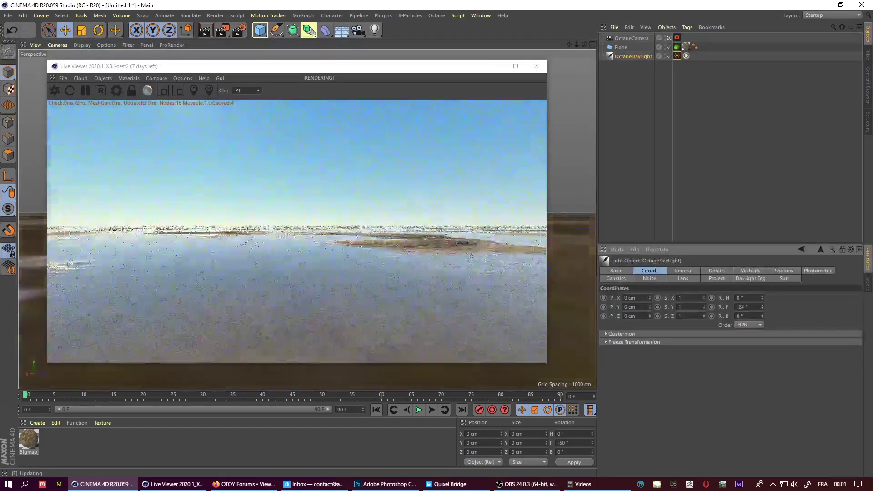
{"action": "type", "text": "0"}
{"action": "key", "text": "Return"}
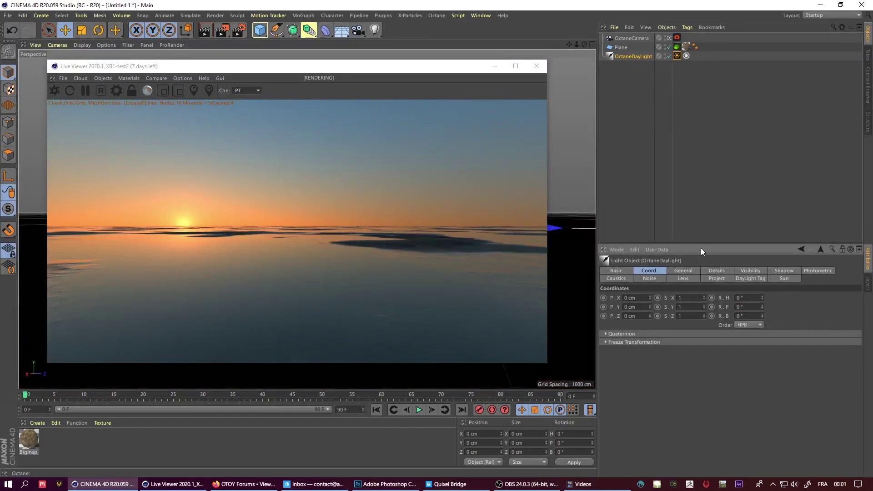
{"action": "left_click", "coordinate": [677, 56]}
{"action": "left_click", "coordinate": [689, 335]}
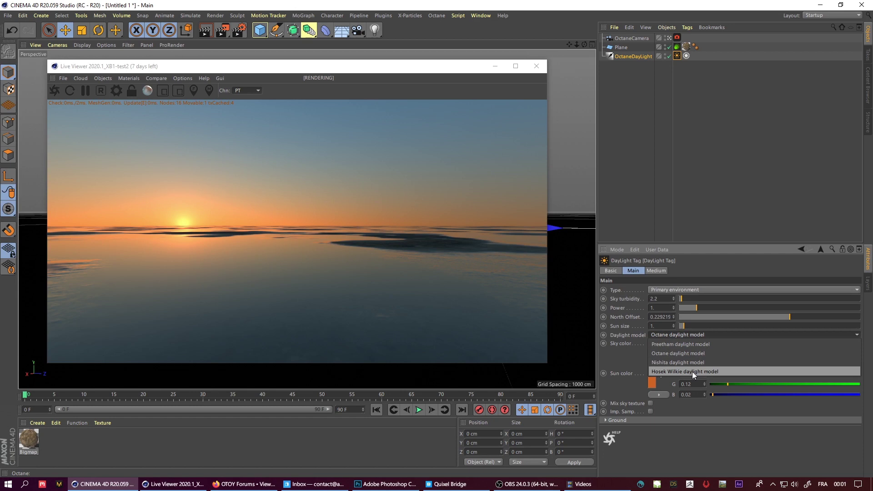
Step: Switch the sky to Hosek Wilkie, pitch the sun to -21°, and duplicate the OctaneDayLight
{"action": "left_click", "coordinate": [692, 372]}
{"action": "left_click", "coordinate": [637, 57]}
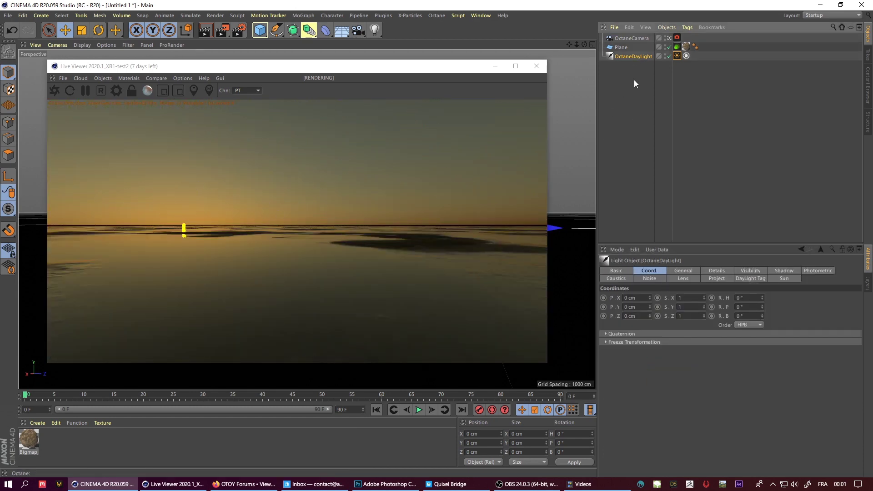
{"action": "left_click_drag", "start_coordinate": [765, 309], "coordinate": [762, 309]}
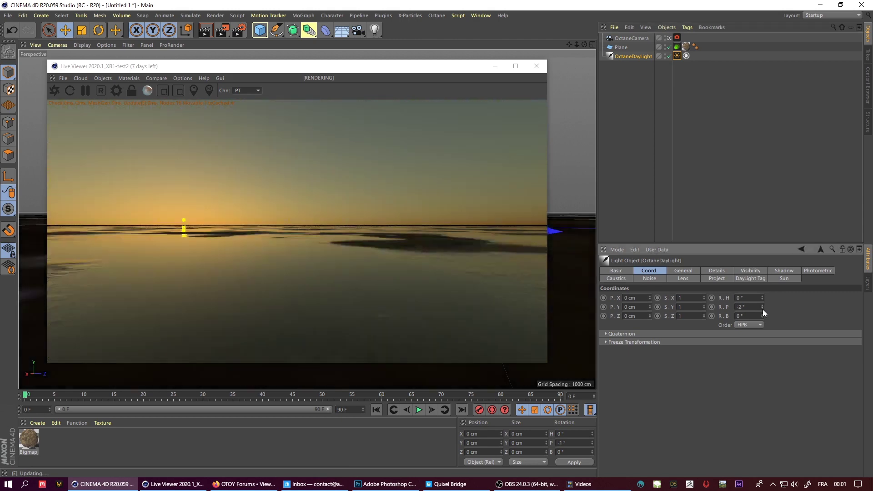
{"action": "left_click", "coordinate": [763, 307]}
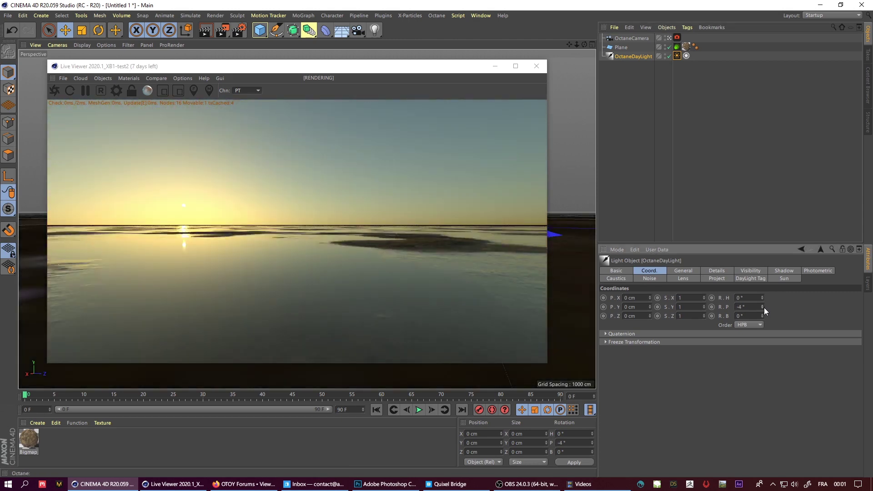
{"action": "mouse_move", "coordinate": [764, 308]}
{"action": "left_mouse_down"}
{"action": "mouse_move", "coordinate": [748, 320]}
{"action": "mouse_move", "coordinate": [748, 300]}
{"action": "mouse_move", "coordinate": [748, 319]}
{"action": "mouse_move", "coordinate": [763, 305]}
{"action": "left_mouse_up"}
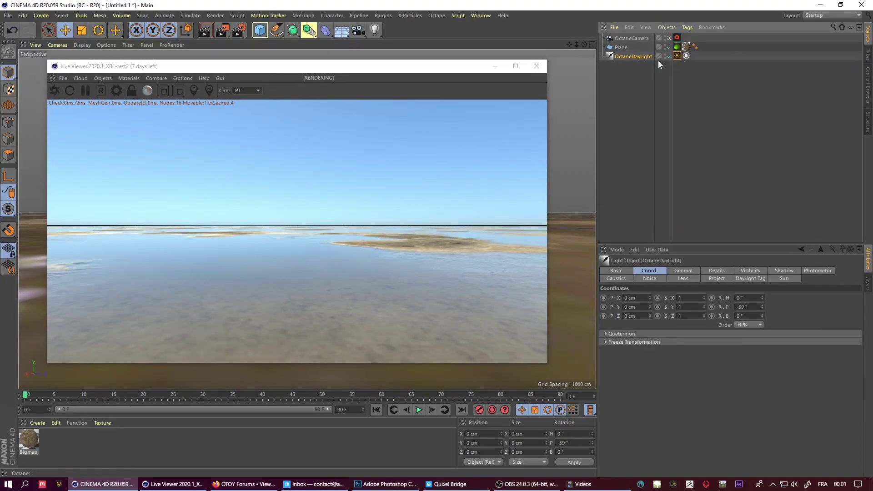
{"action": "left_click_drag", "start_coordinate": [762, 307], "coordinate": [667, 132]}
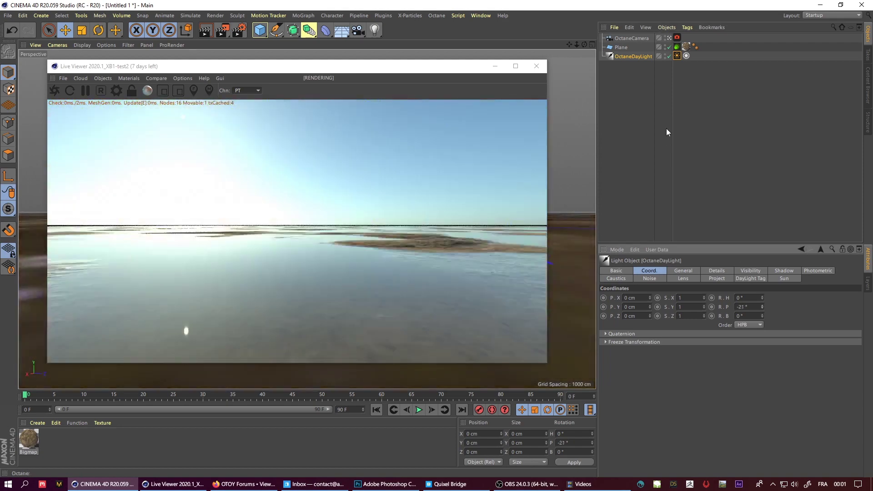
{"action": "key", "text": "ctrl+c"}
{"action": "key", "text": "ctrl+v"}
Step: Set OctaneDayLight.1 to the Octane daylight model and toggle its enabled state
{"action": "left_click", "coordinate": [680, 56]}
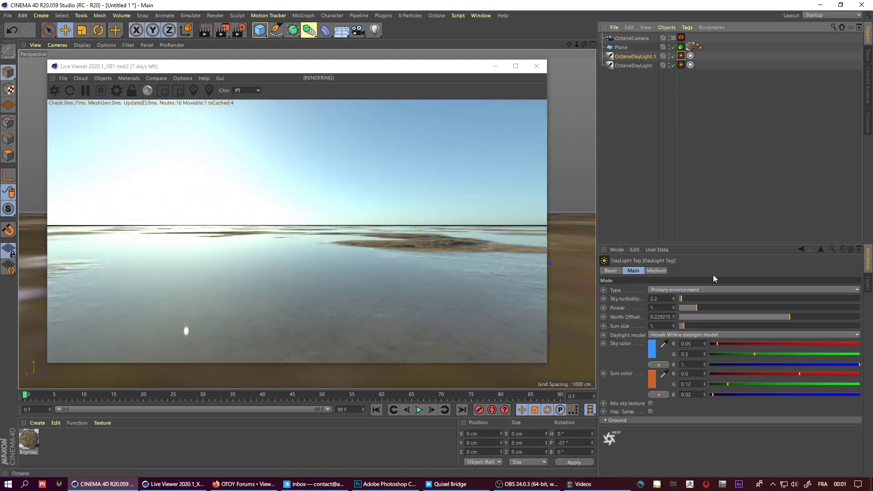
{"action": "left_click", "coordinate": [689, 336]}
{"action": "left_click", "coordinate": [686, 359]}
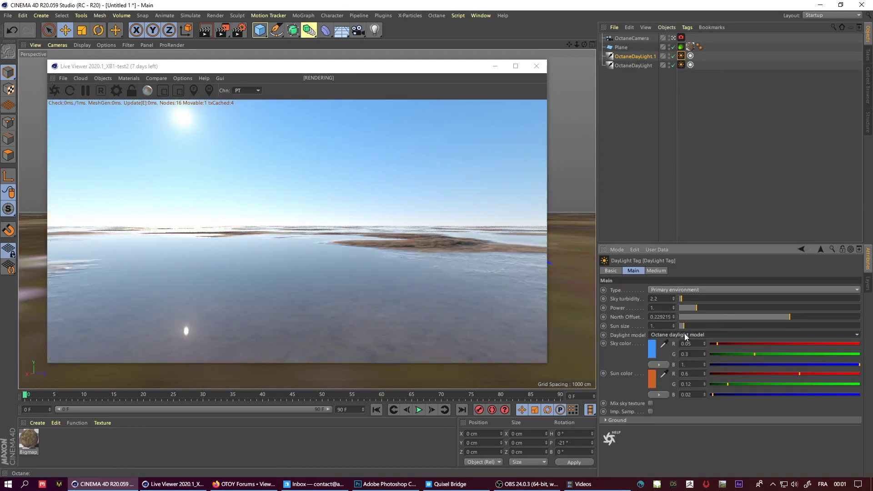
{"action": "left_click", "coordinate": [672, 56]}
{"action": "left_click", "coordinate": [116, 90]}
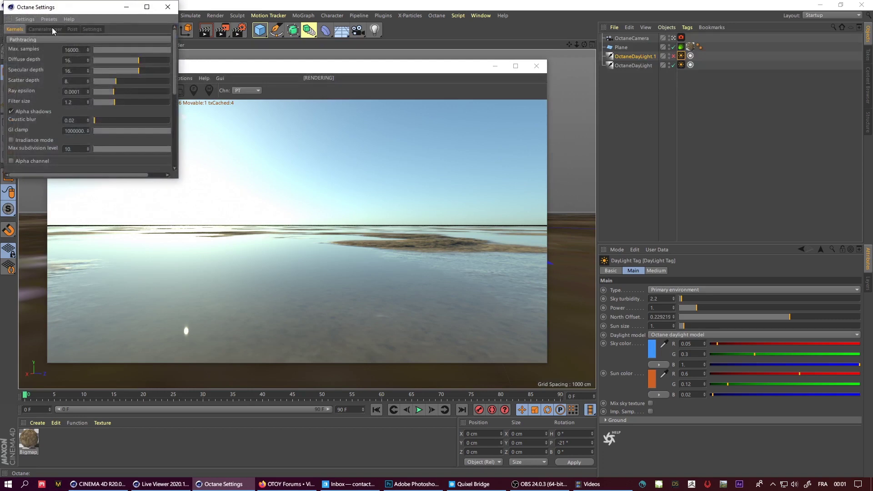
{"action": "left_click", "coordinate": [168, 6]}
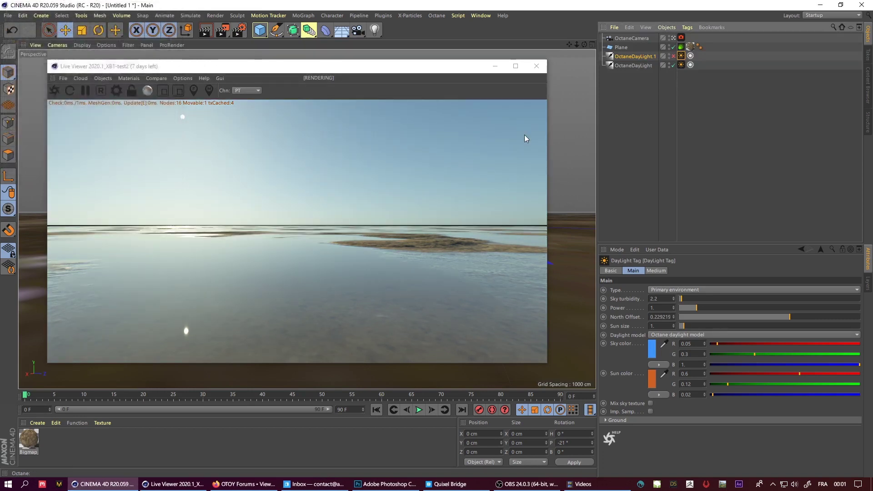
{"action": "left_click", "coordinate": [673, 56]}
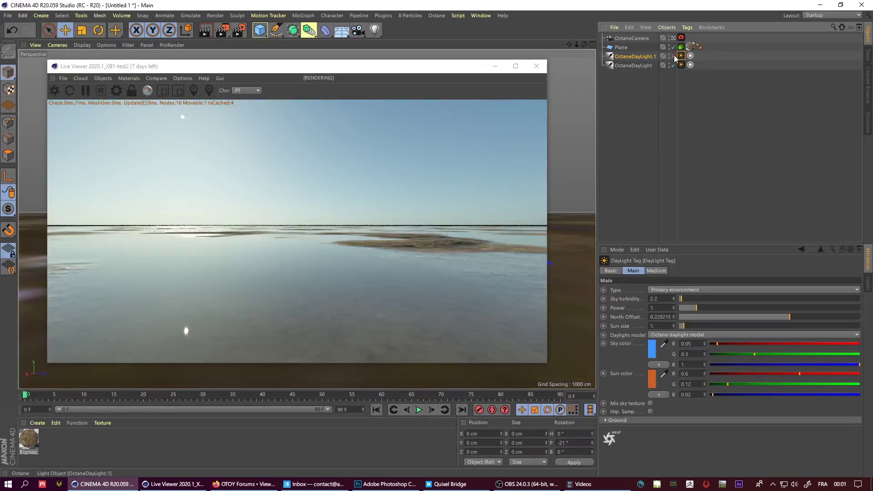
{"action": "left_click", "coordinate": [673, 56]}
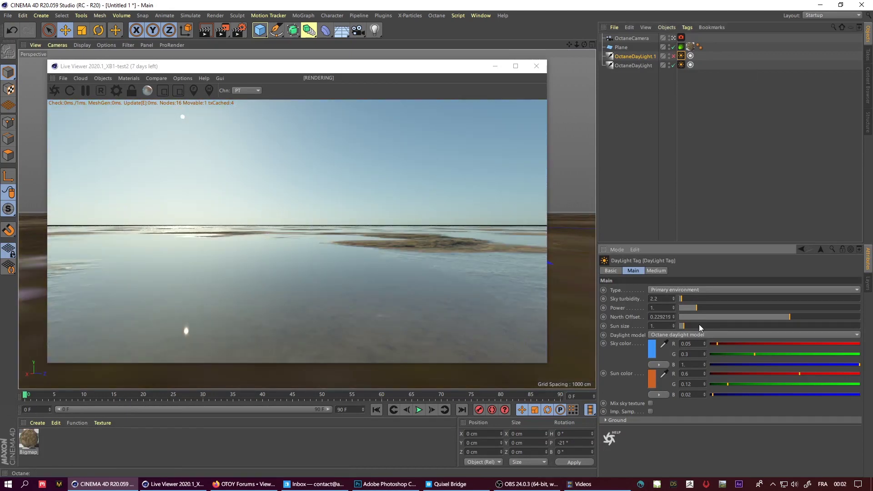
Step: Switch OctaneDayLight.1 to Hosek Wilkie and set its sun size to 30
{"action": "left_click_drag", "start_coordinate": [700, 325], "coordinate": [841, 326]}
{"action": "left_click", "coordinate": [773, 335]}
{"action": "left_click", "coordinate": [685, 371]}
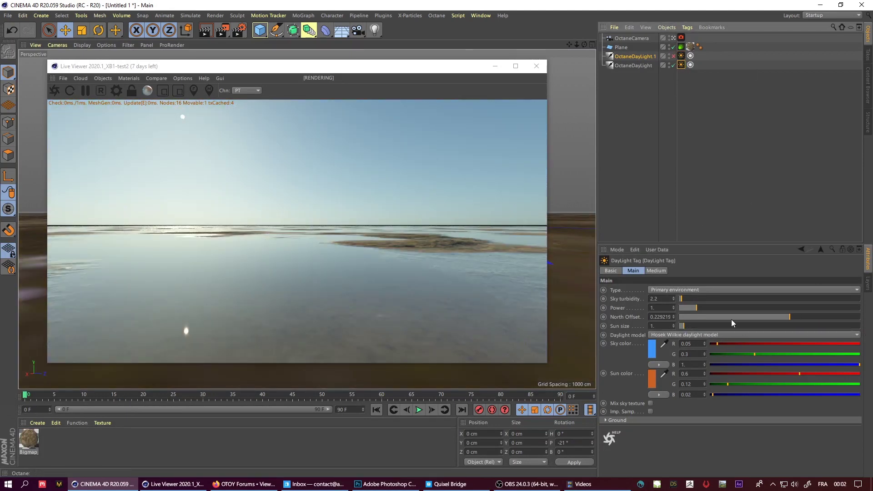
{"action": "left_click", "coordinate": [710, 334]}
{"action": "left_click", "coordinate": [708, 327]}
{"action": "left_click_drag", "start_coordinate": [699, 326], "coordinate": [823, 332]}
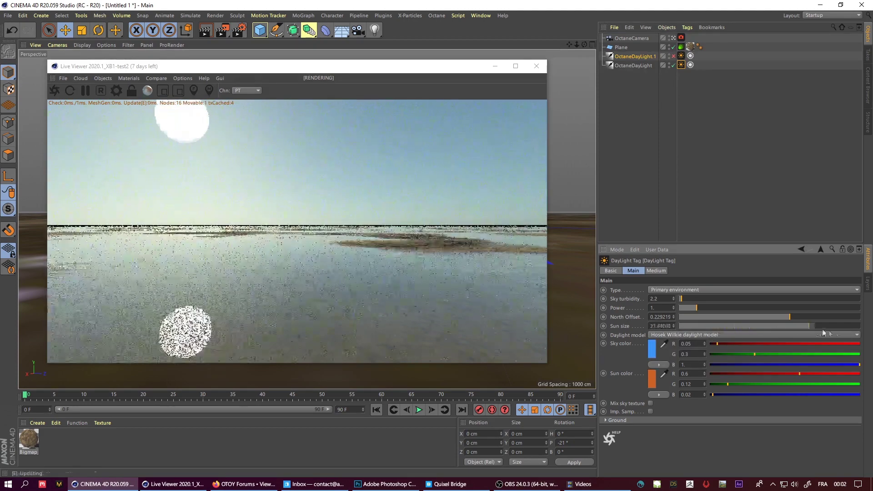
Step: Enable Octane post-processing with bloom power about 7.7
{"action": "left_click", "coordinate": [112, 92]}
{"action": "left_click", "coordinate": [72, 30]}
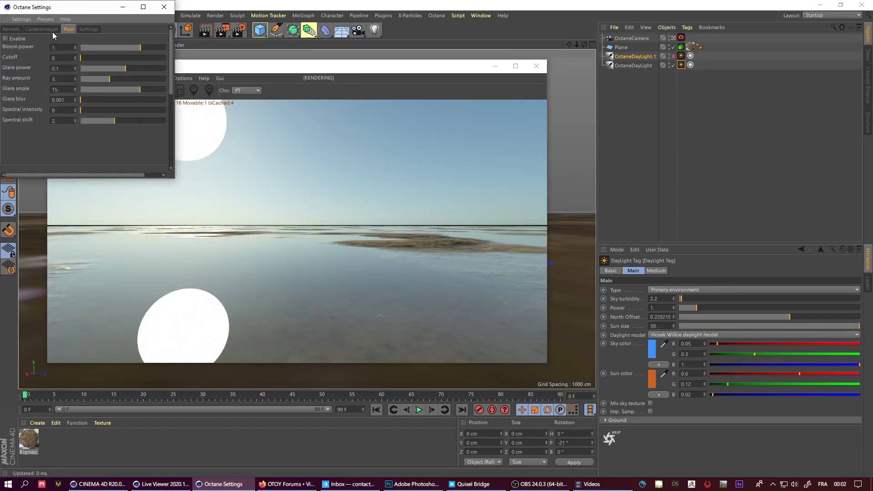
{"action": "left_click", "coordinate": [18, 39]}
{"action": "left_click_drag", "start_coordinate": [140, 48], "coordinate": [154, 47]}
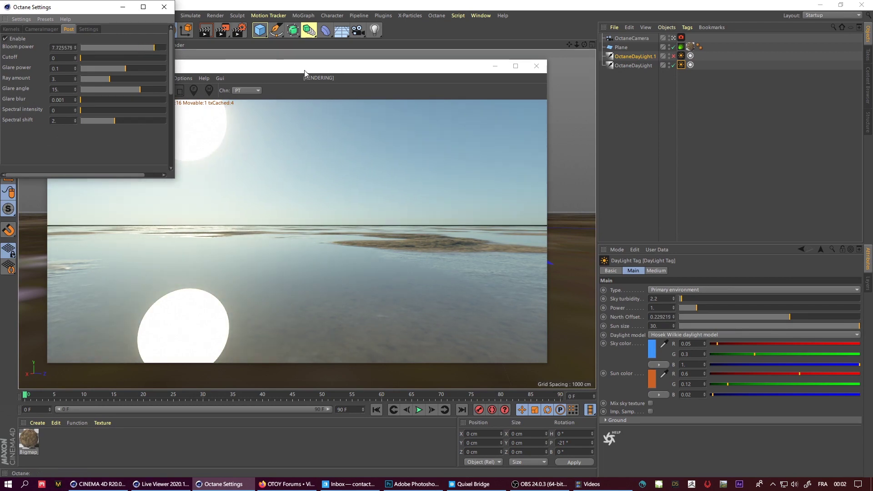
{"action": "left_click_drag", "start_coordinate": [304, 73], "coordinate": [301, 76]}
Step: Disable the duplicate OctaneDayLight.1 and turn the camera away from the sun
{"action": "left_click", "coordinate": [673, 56]}
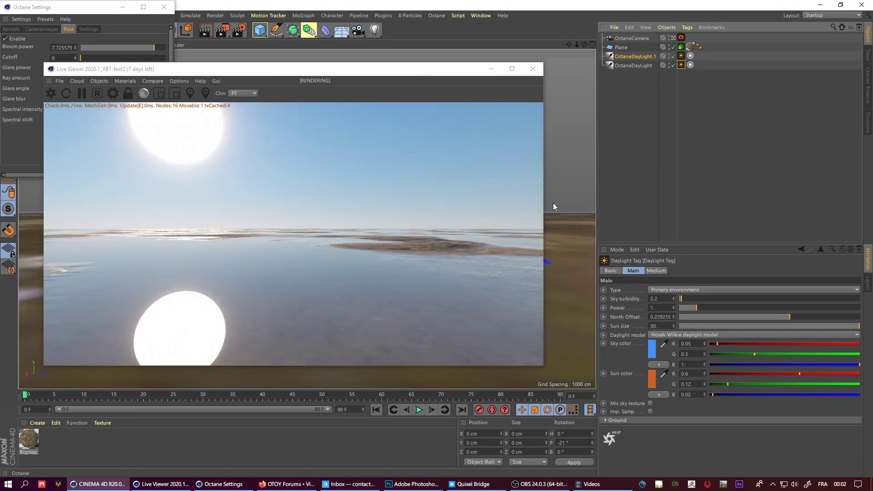
{"action": "left_click", "coordinate": [674, 56]}
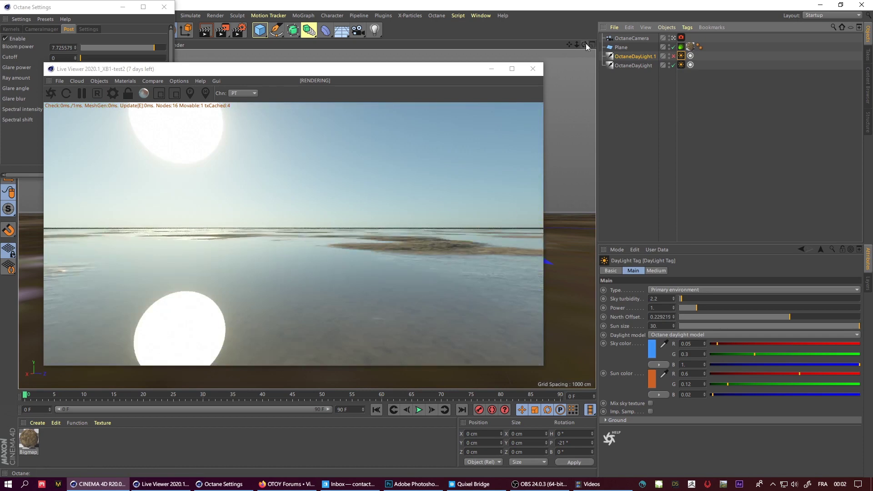
{"action": "left_click_drag", "start_coordinate": [584, 44], "coordinate": [637, 44]}
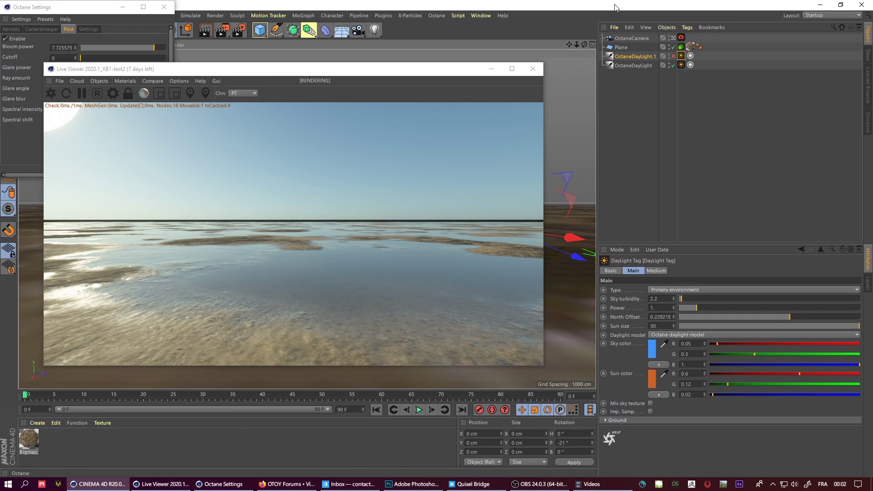
Step: Move the camera over the sand patches, close Octane Settings, and reposition the Live Viewer
{"action": "left_click_drag", "start_coordinate": [568, 45], "coordinate": [569, 48]}
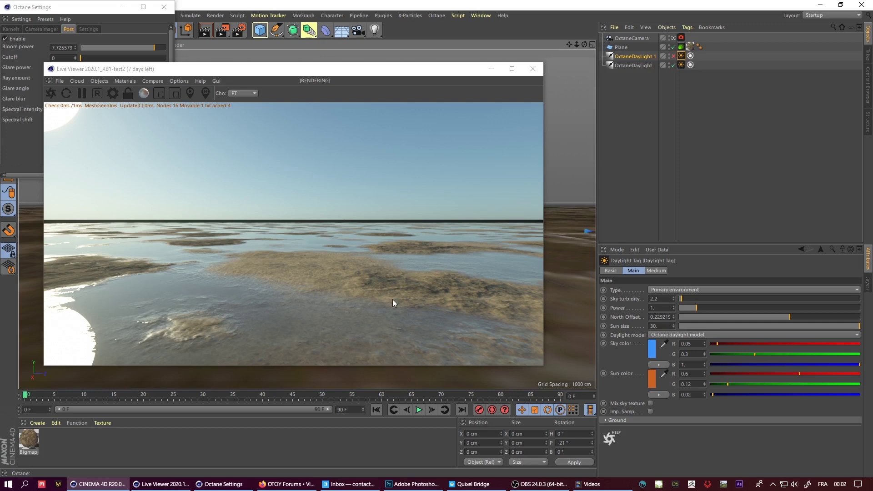
{"action": "left_click", "coordinate": [165, 7]}
{"action": "left_click_drag", "start_coordinate": [235, 69], "coordinate": [211, 57]}
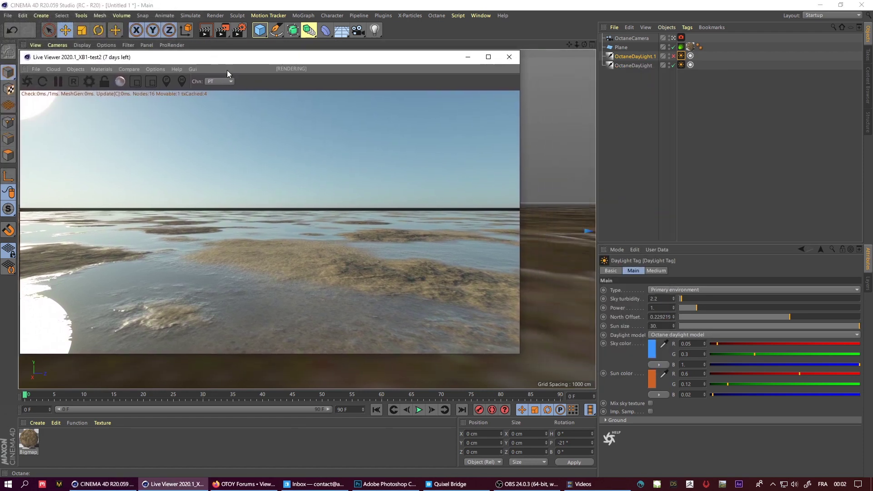